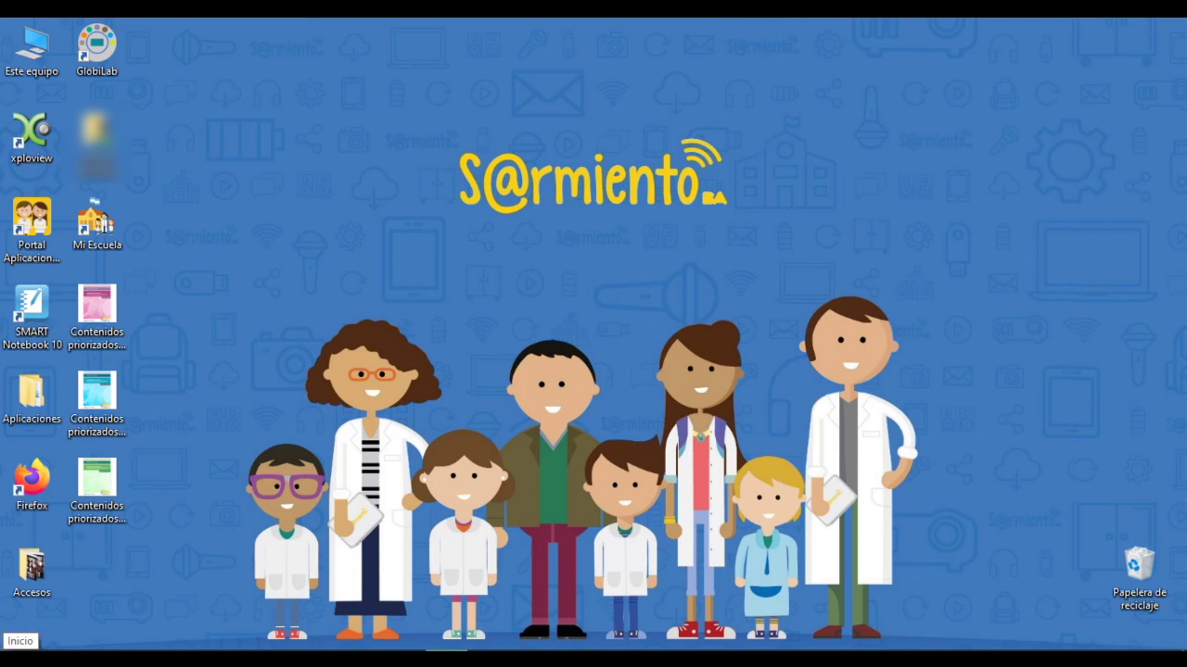
Step: Search Start for 'power' and launch PowerPoint 2016 with a blank presentation
left_click(18, 642)
type("power")
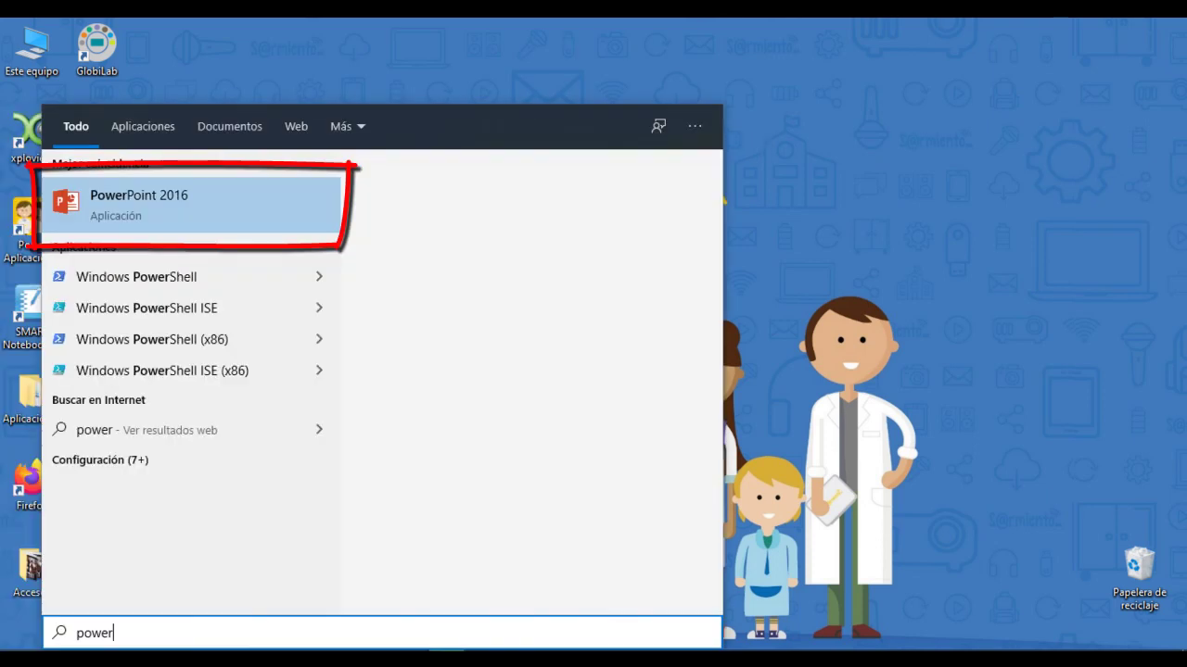
key("Return")
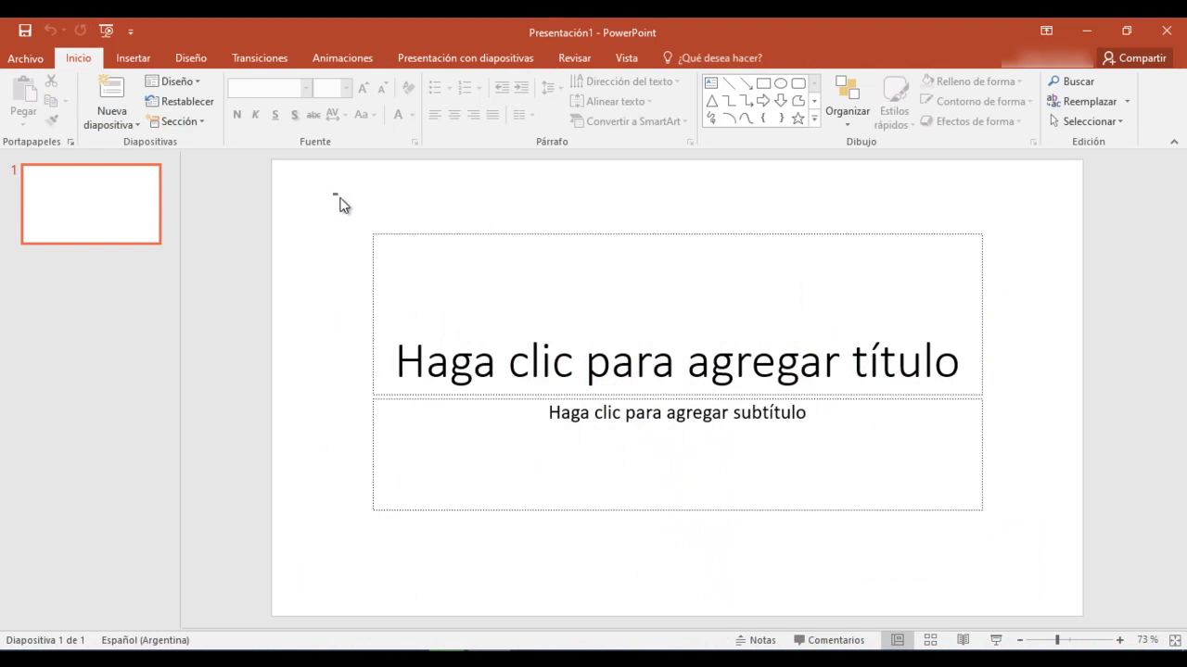
Step: Delete the title and subtitle placeholders so slide 1 is empty
left_click_drag(334, 194, 1069, 572)
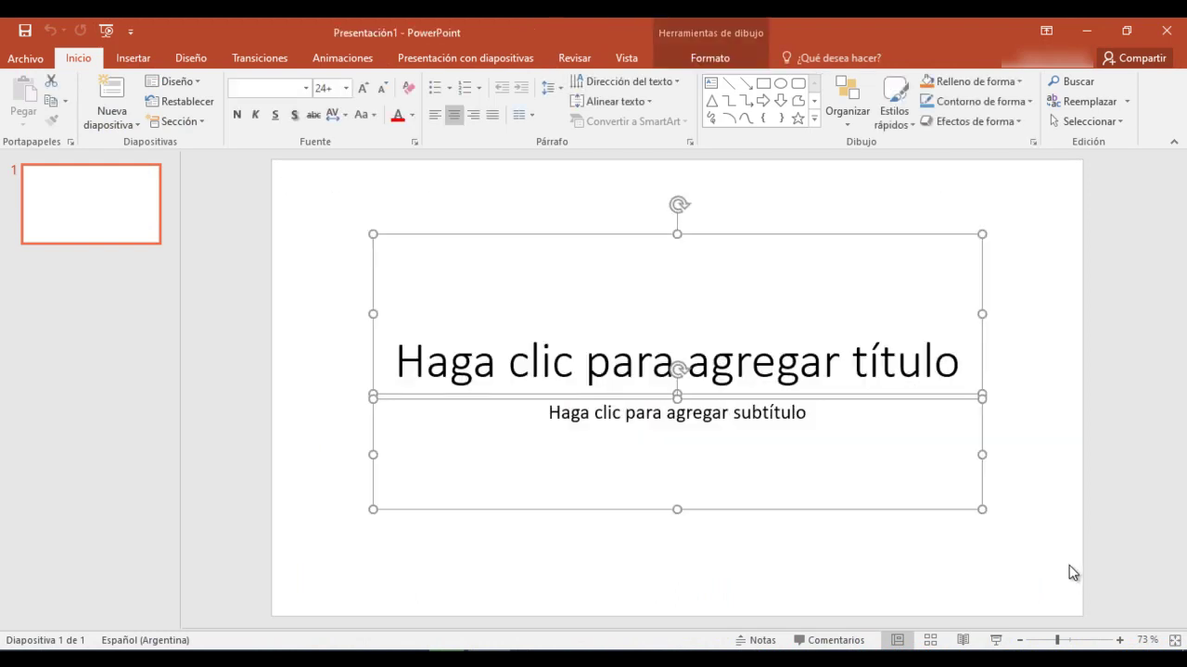
key("Delete")
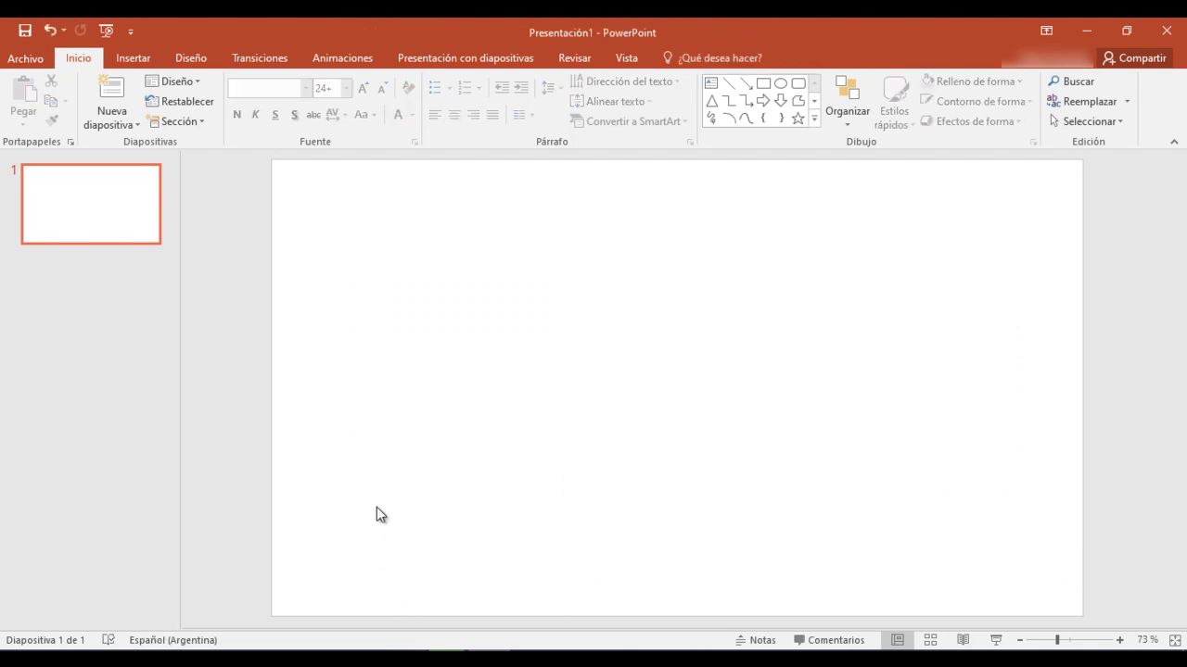
left_click(133, 59)
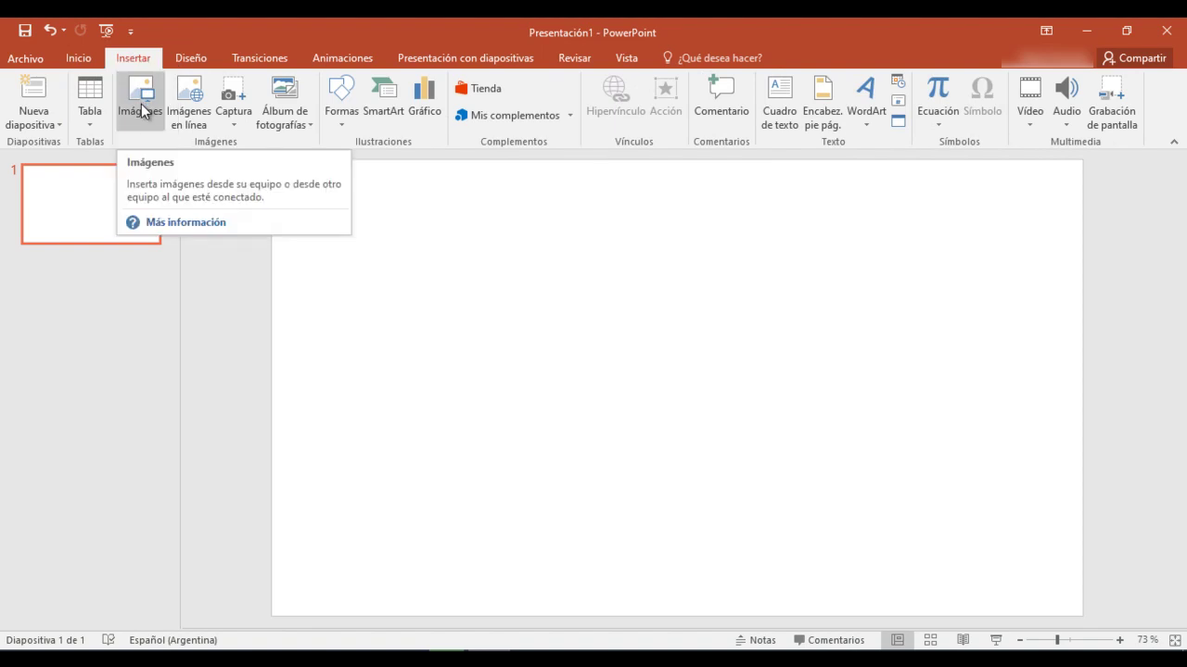
Step: Insert all six ORIGAMI photos from the Collage folder onto slide 1
left_click(141, 104)
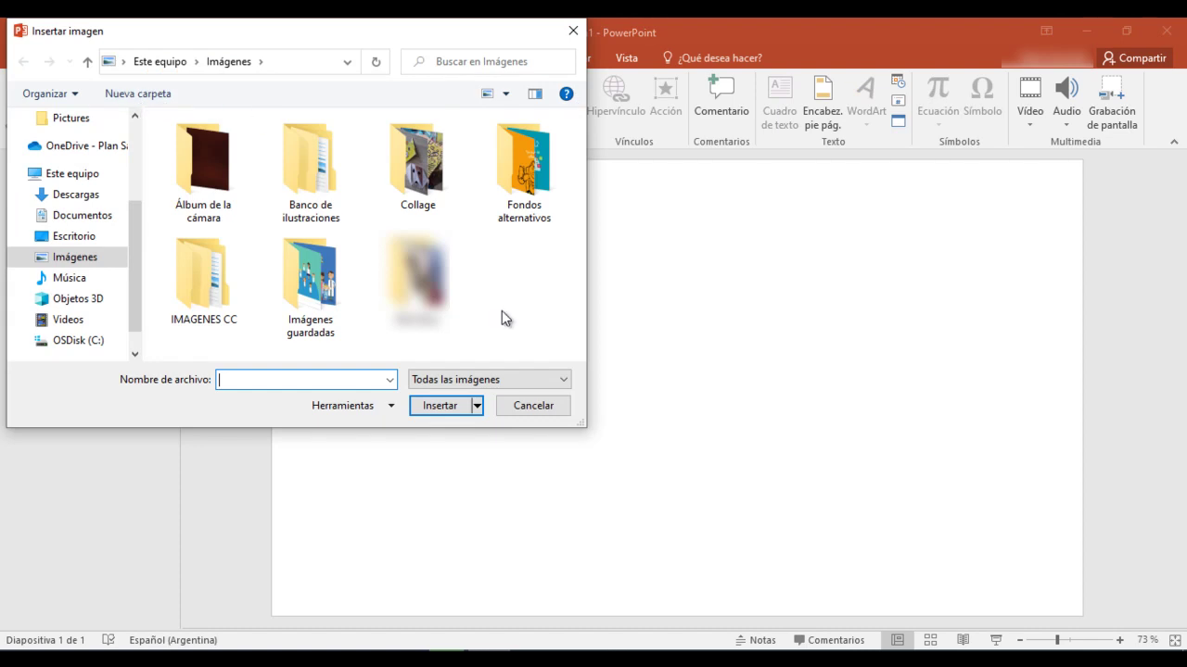
double_click(422, 171)
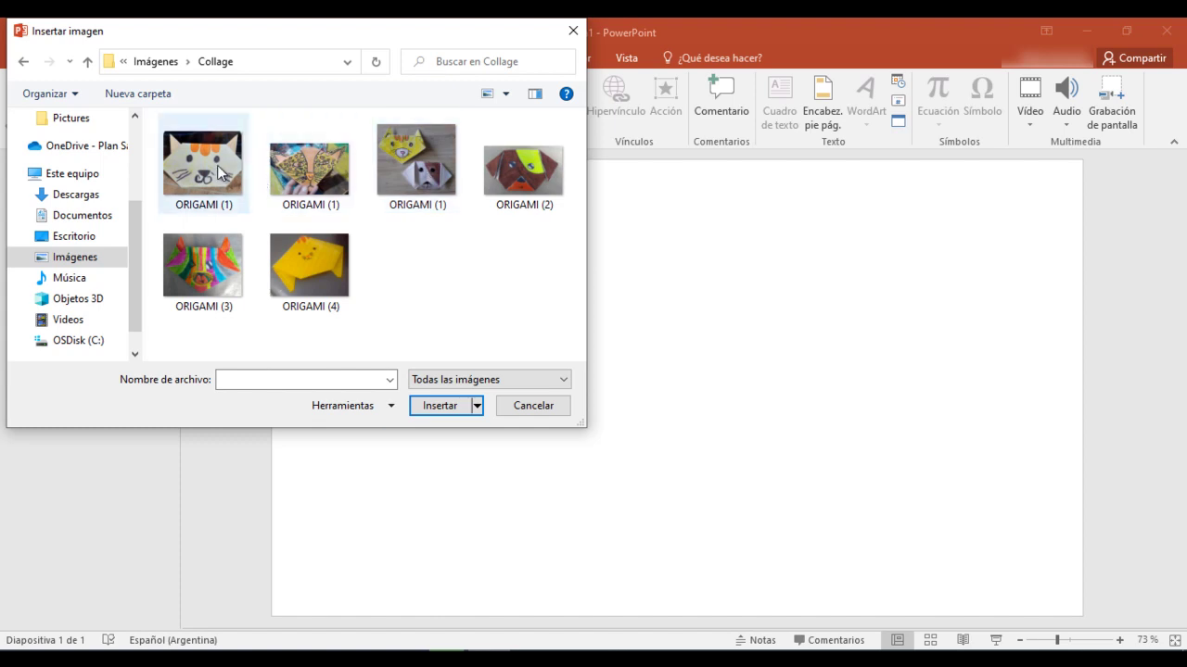
left_click(217, 165)
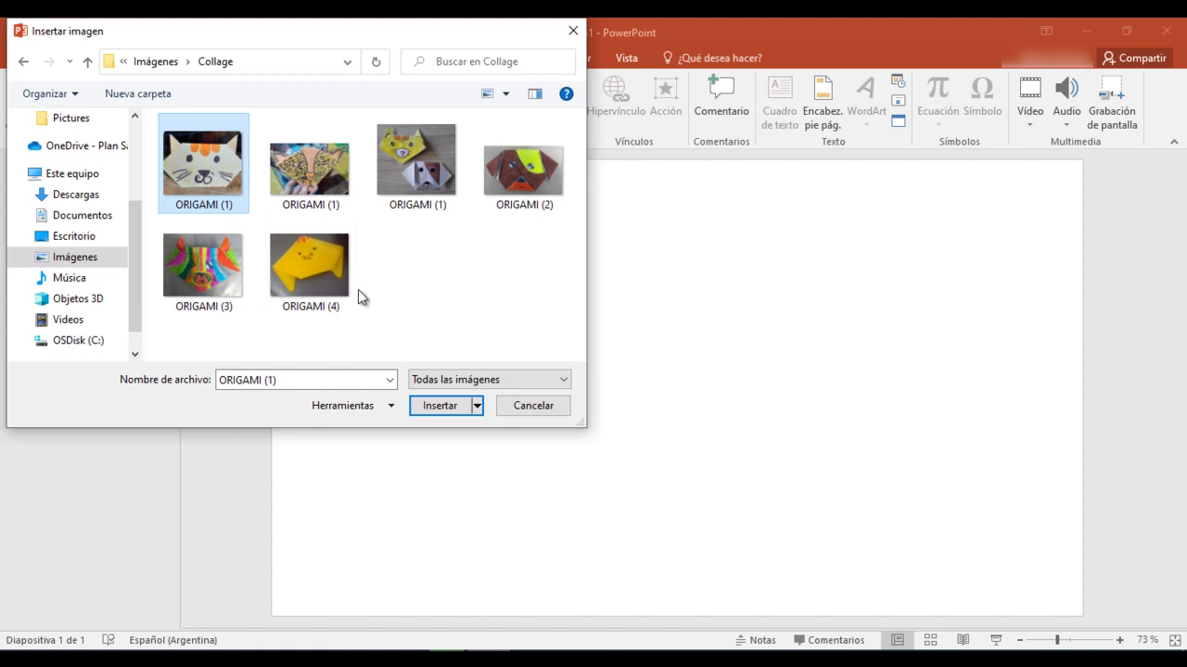
left_click(304, 262, "ctrl")
left_click(397, 173, "ctrl")
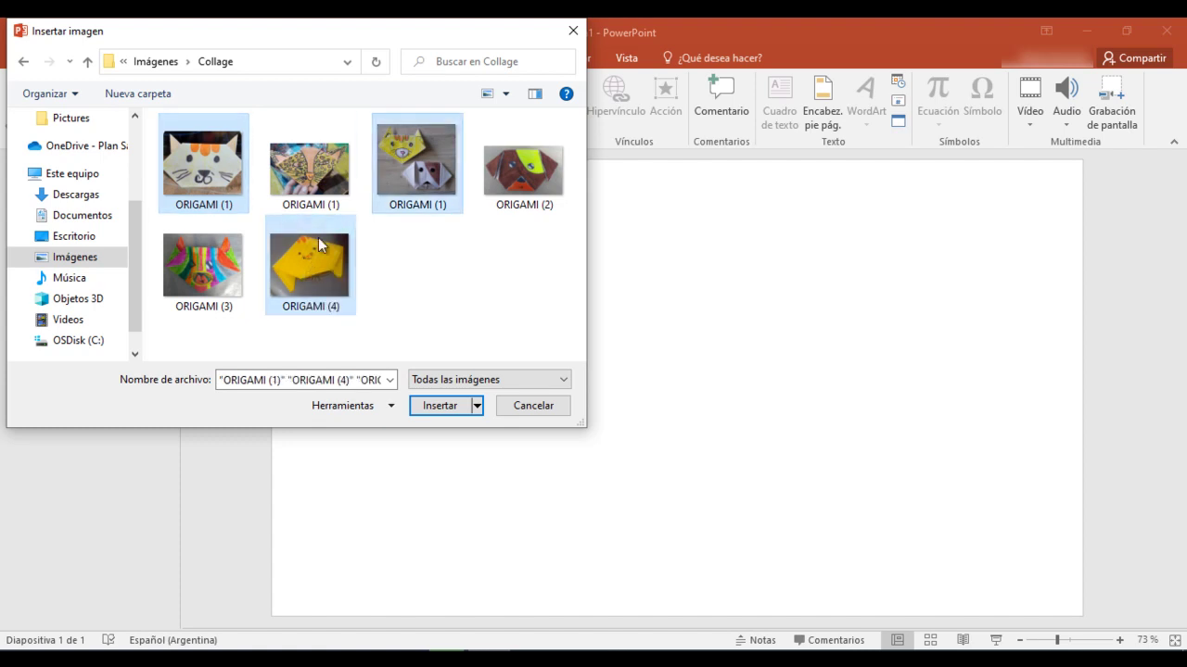
left_click(454, 279)
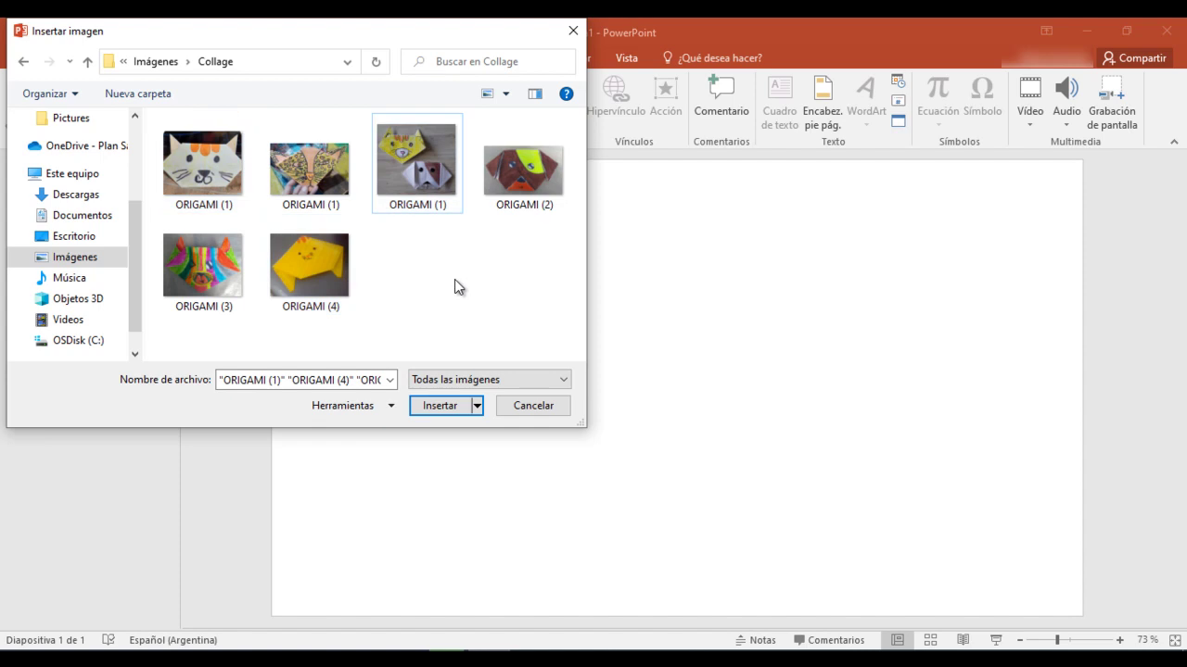
left_click(194, 161)
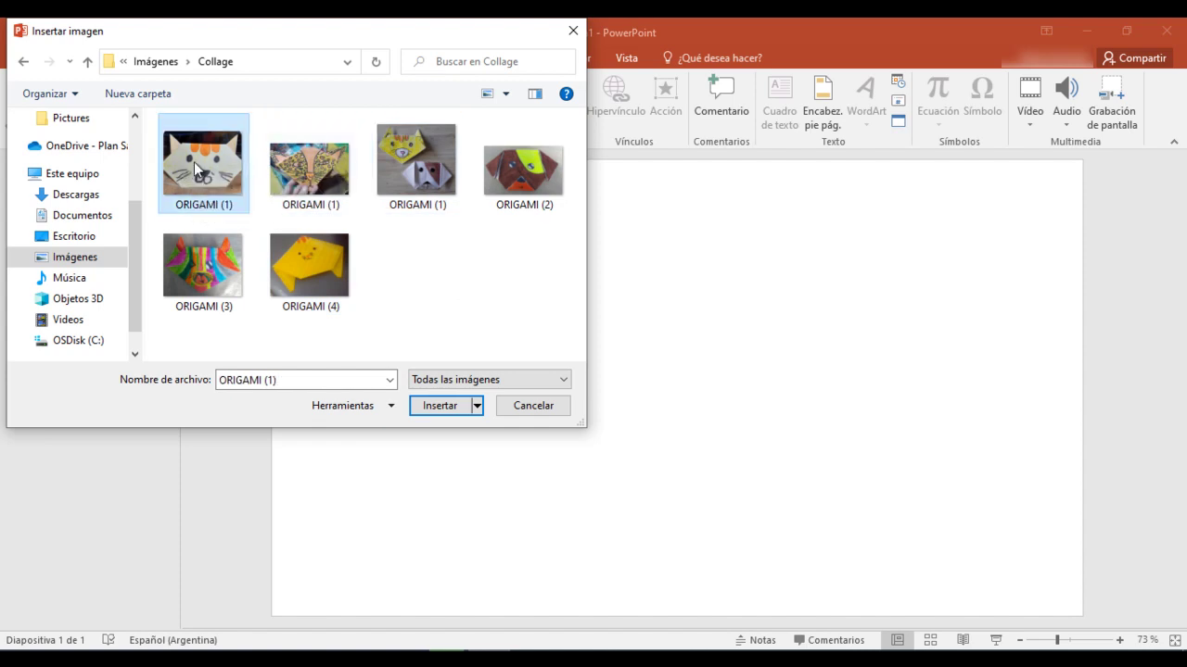
left_click(313, 275, "shift")
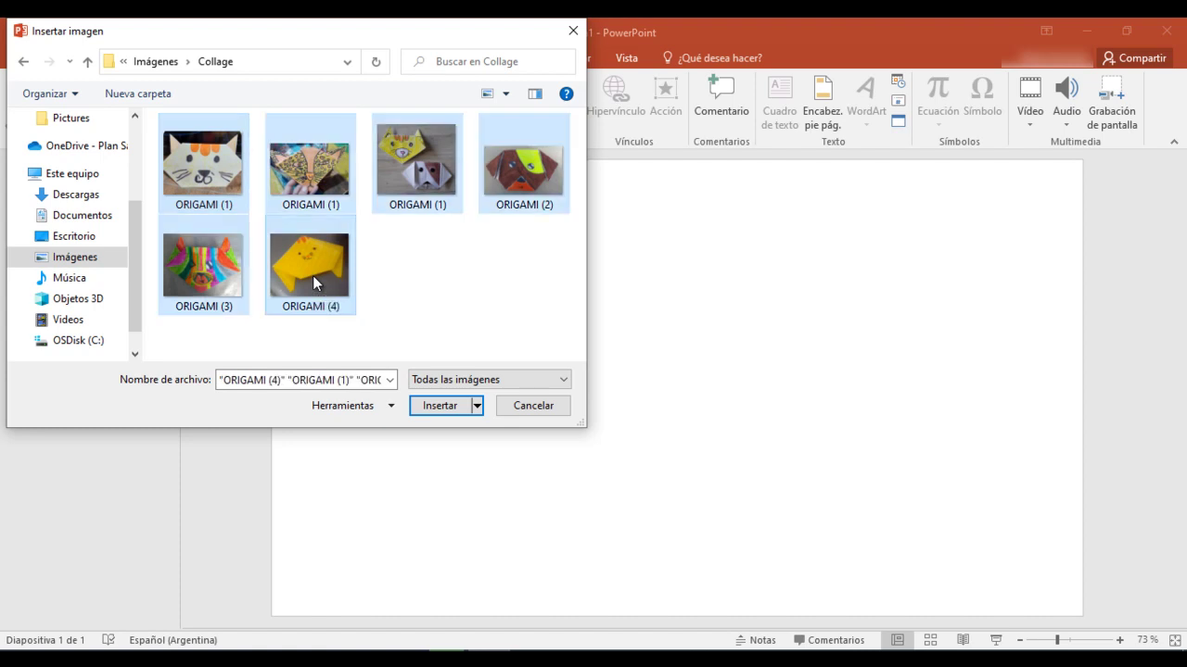
left_click(448, 406)
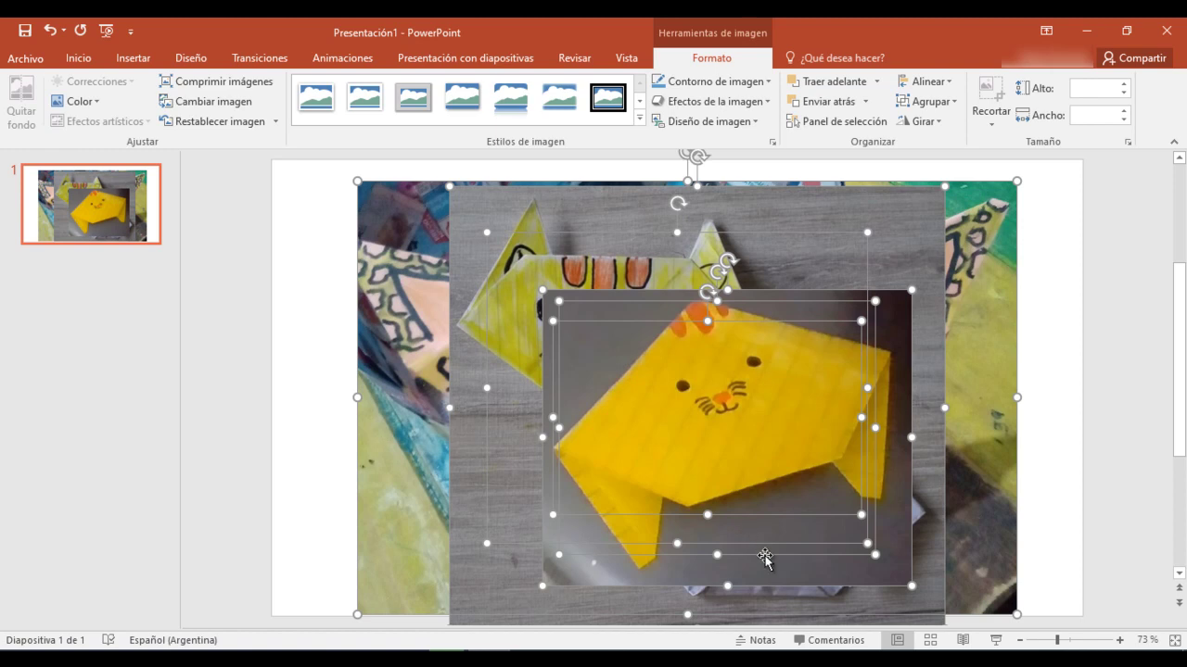
Step: Shrink the photos and move the cat-and-dog photo to the bottom middle
left_click_drag(1017, 617, 703, 422)
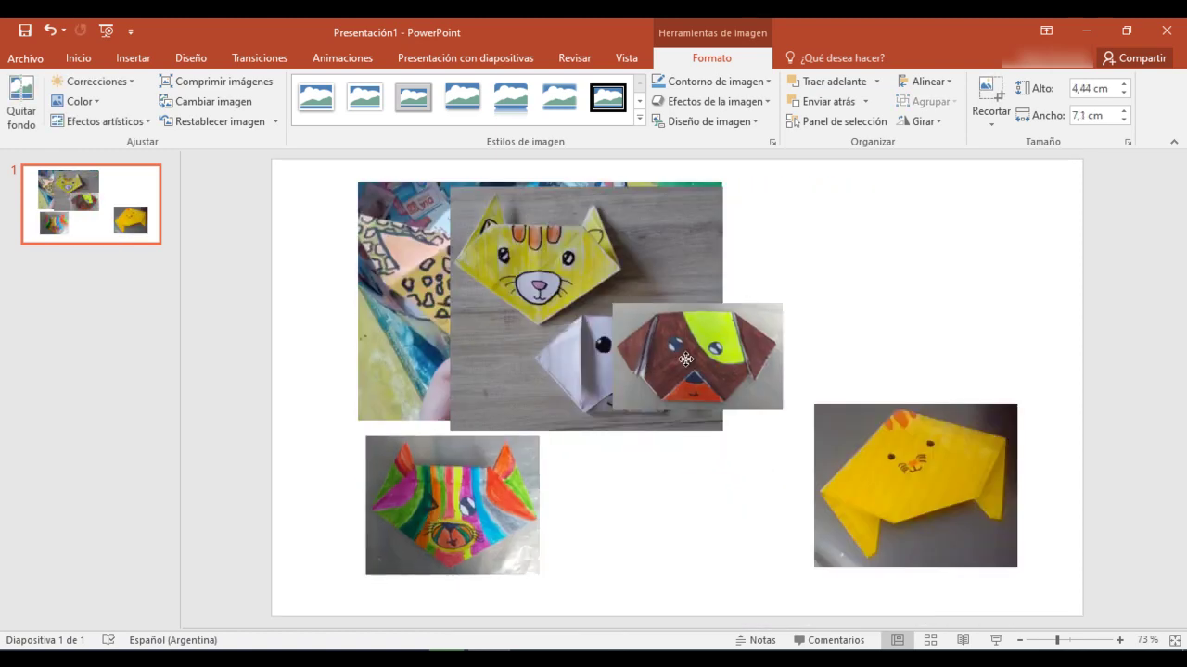
left_click(771, 349)
left_click_drag(777, 342, 701, 410)
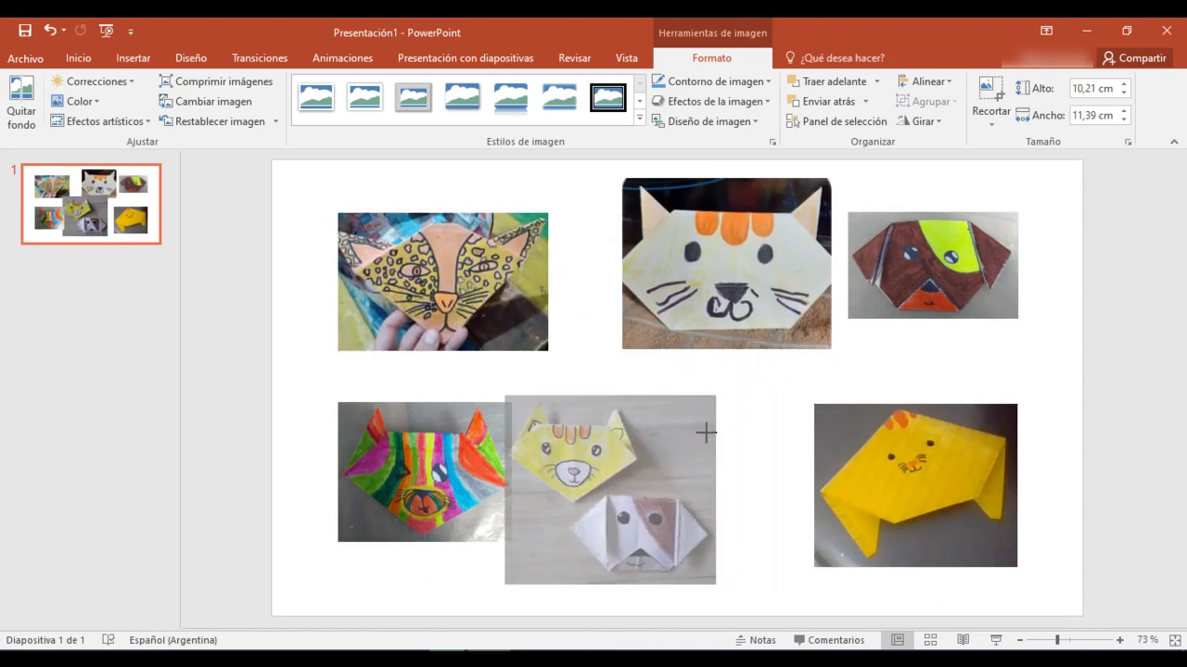
left_click_drag(619, 517, 708, 501)
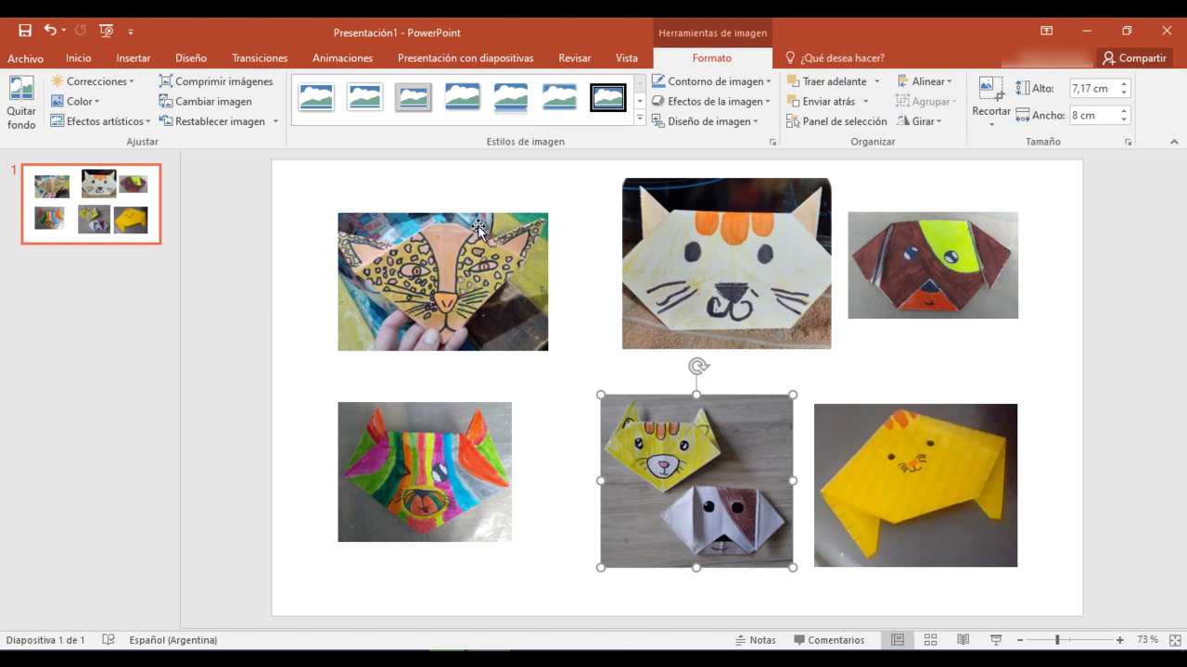
Step: Set the slide background to a solid blue fill in Formato del fondo
left_click(191, 59)
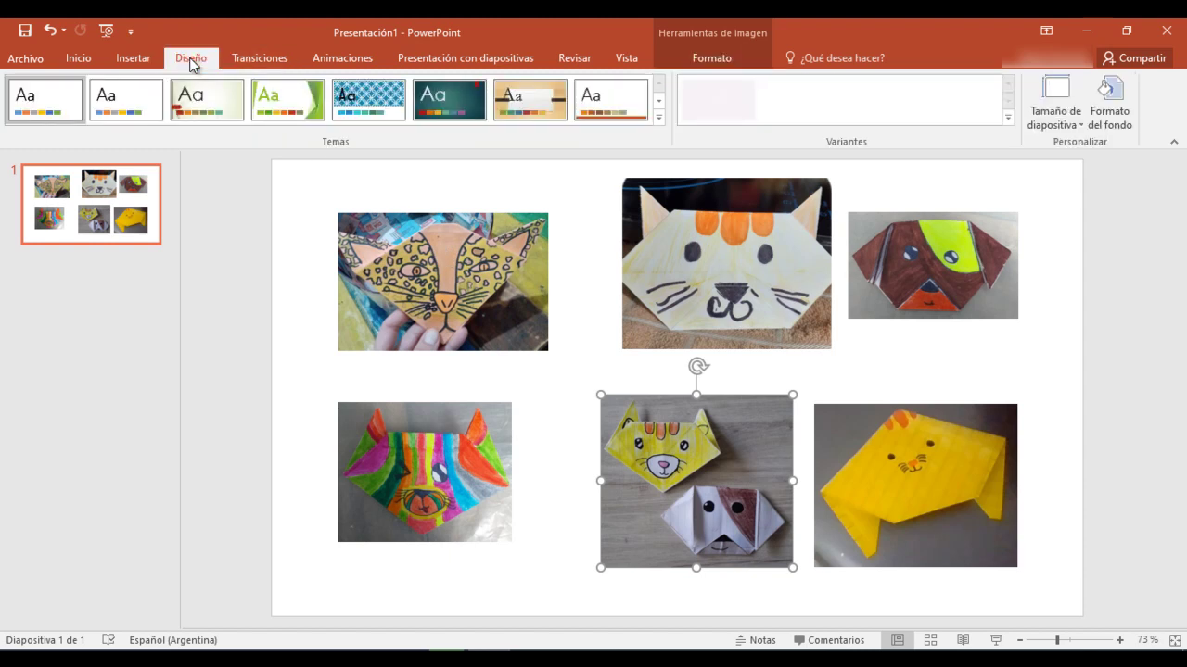
left_click(1125, 123)
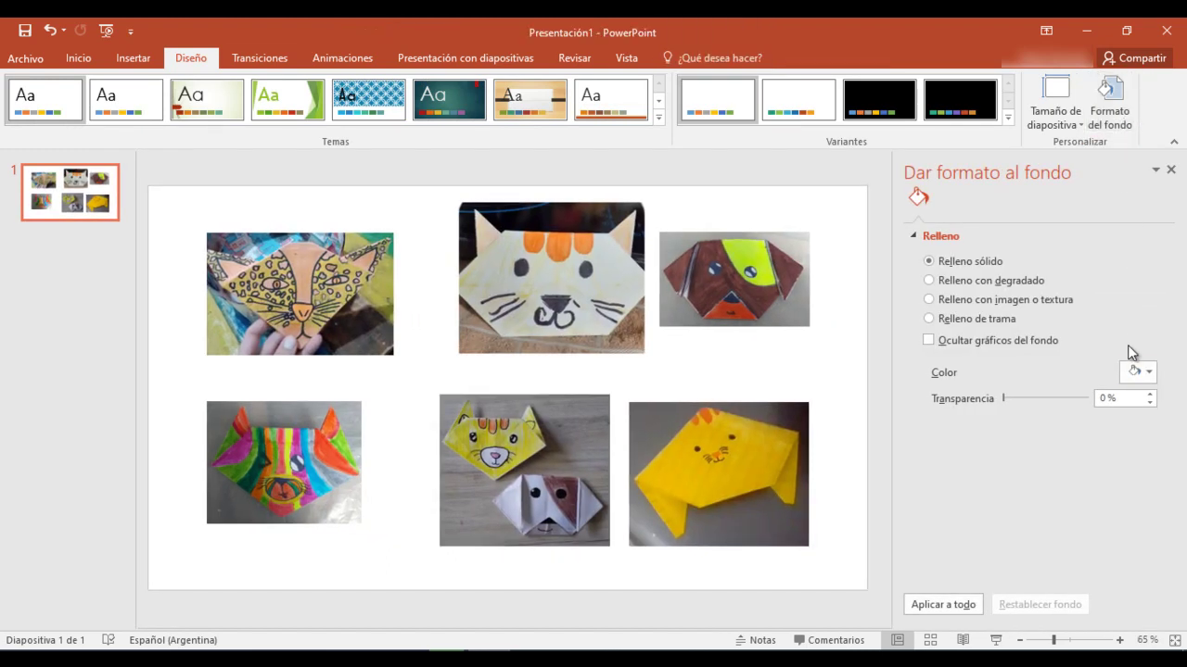
left_click(1148, 373)
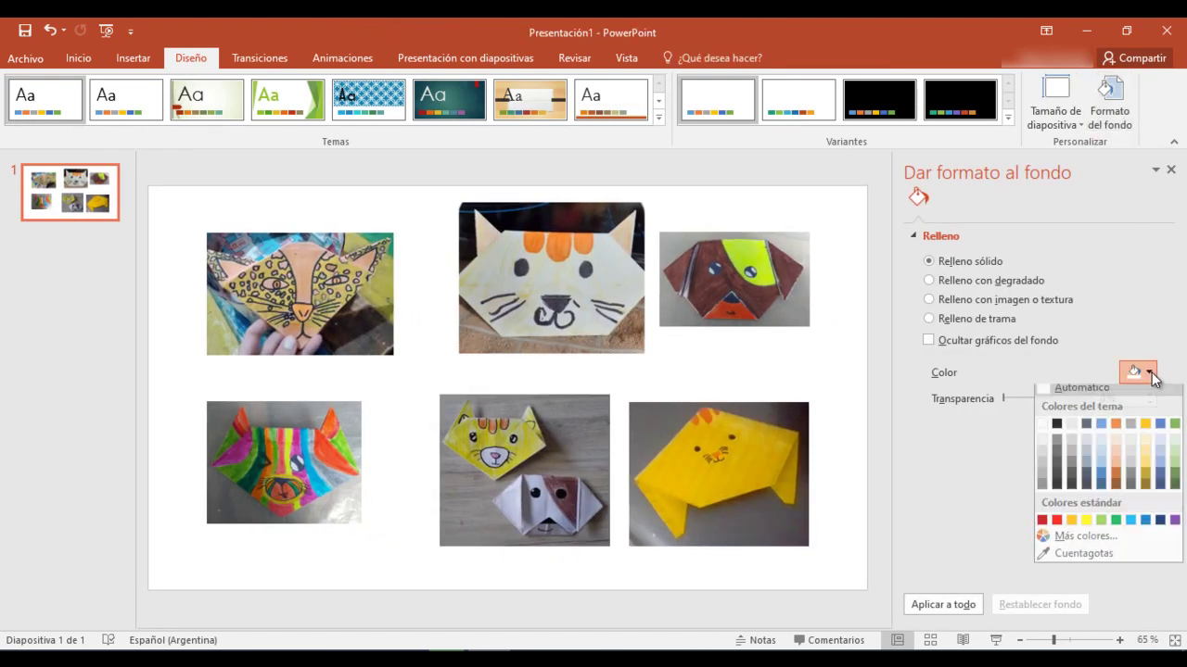
left_click(1101, 430)
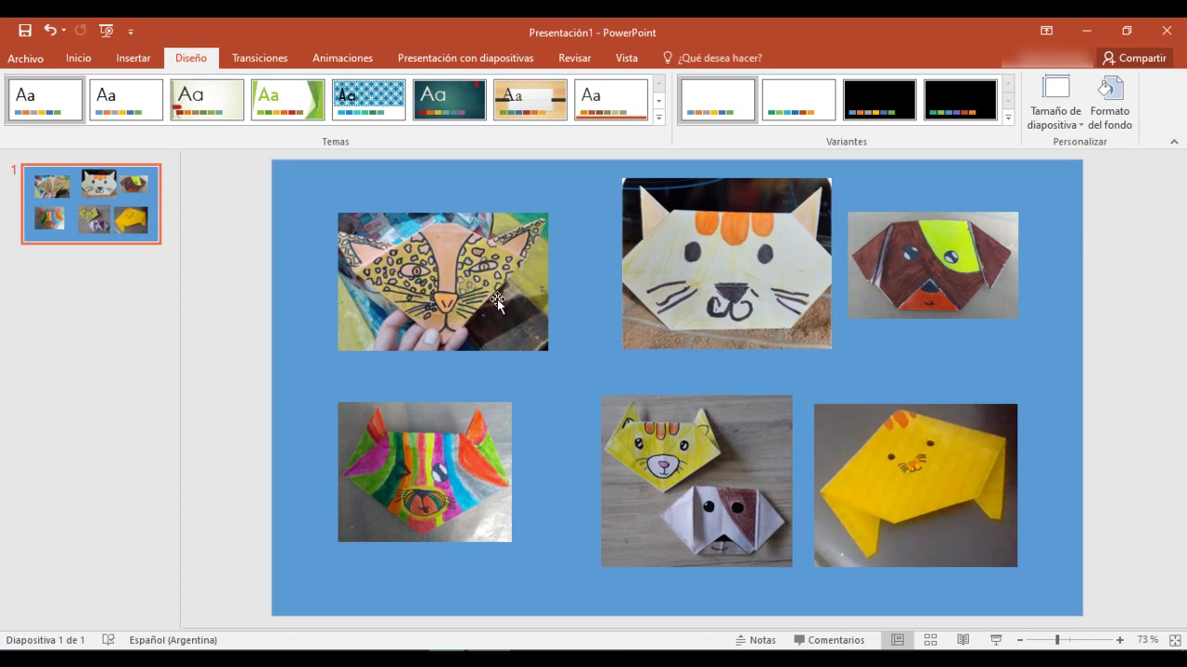
left_click(432, 276)
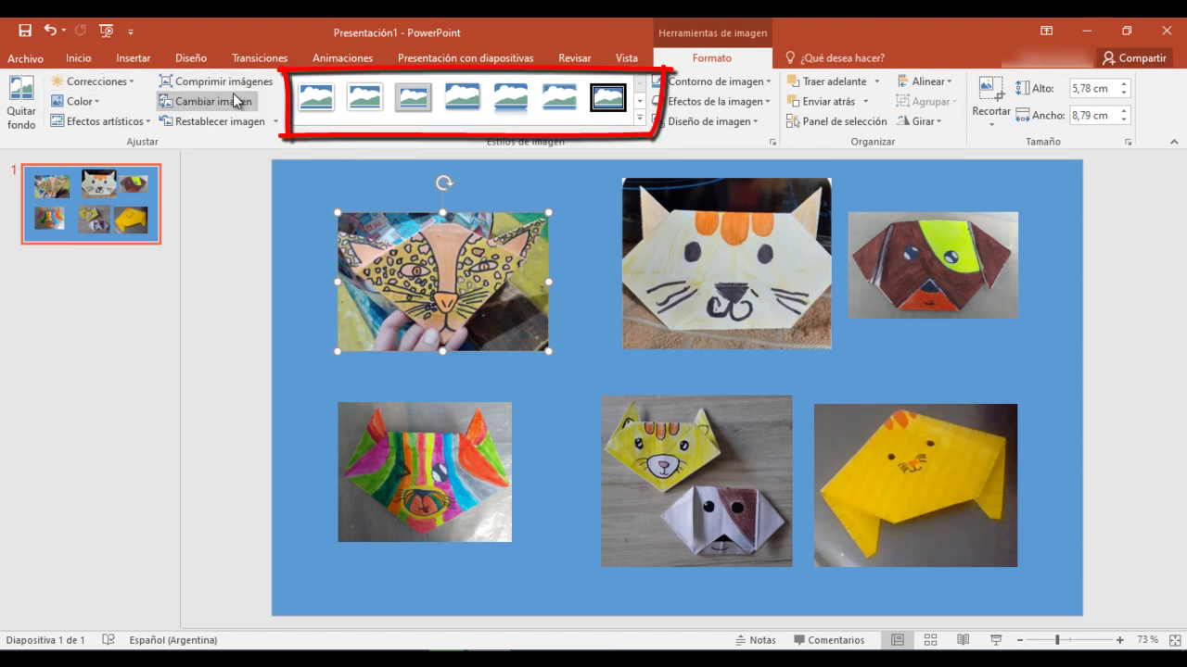
Step: Apply the tilted white frame picture style to the leopard photo
left_click(640, 121)
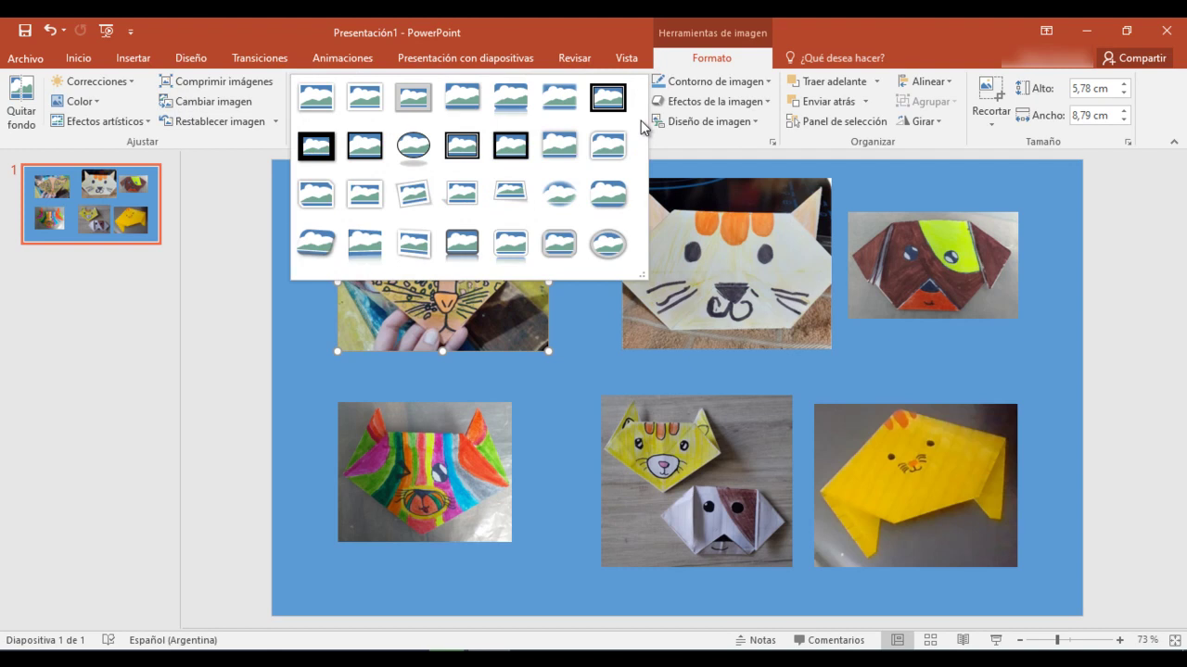
left_click(412, 203)
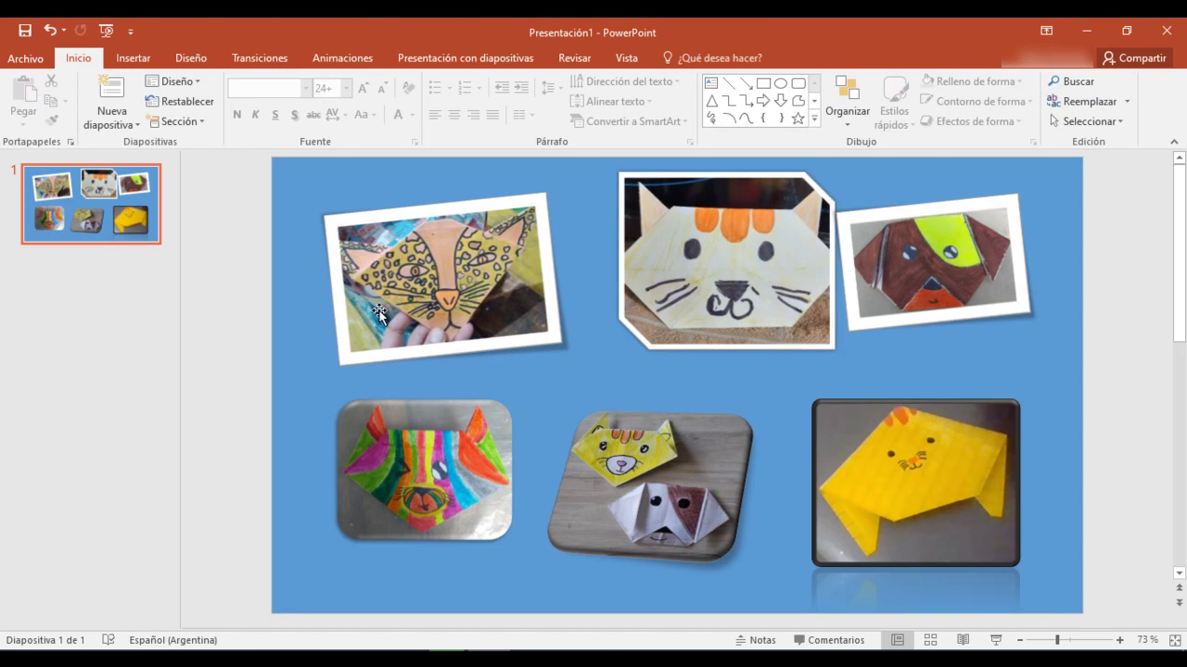
left_click(433, 278)
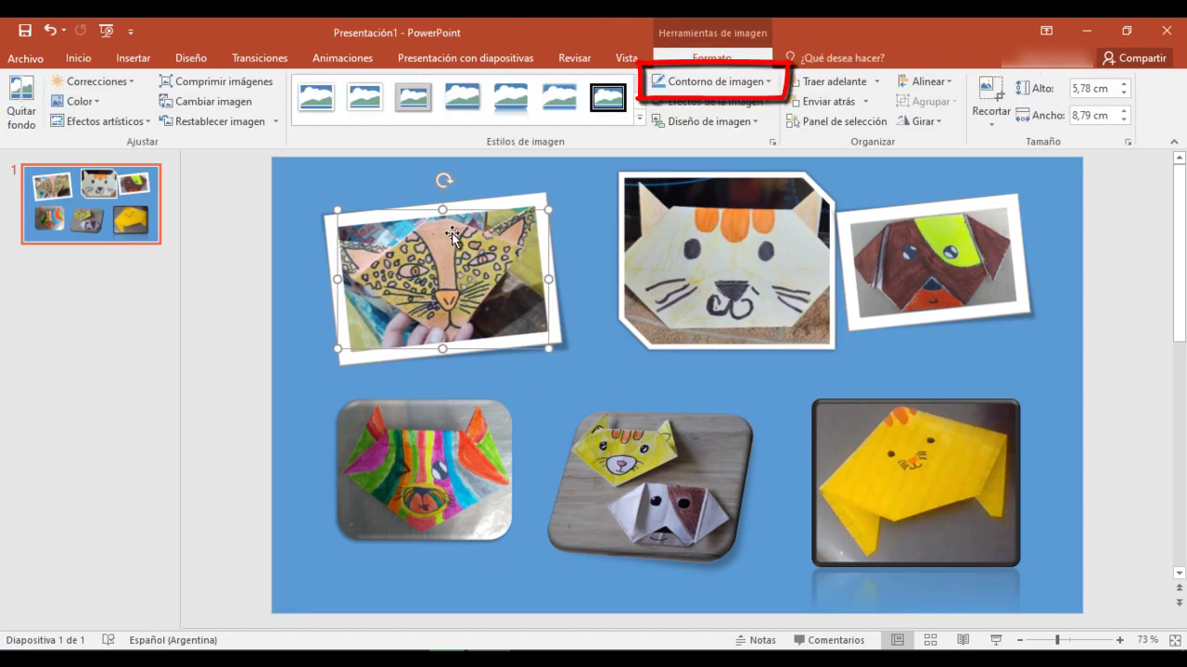
Step: Set Contorno de imagen to yellow for the jaguar photo and peach for the dog photo
left_click(767, 82)
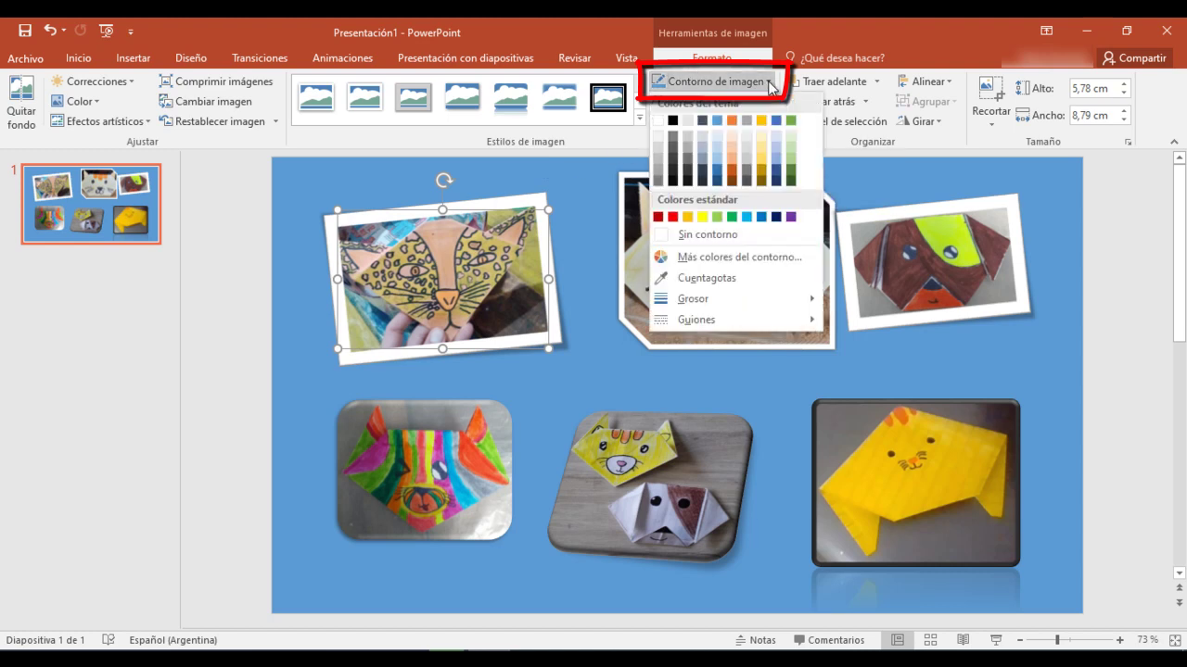
left_click(761, 167)
key("Tab")
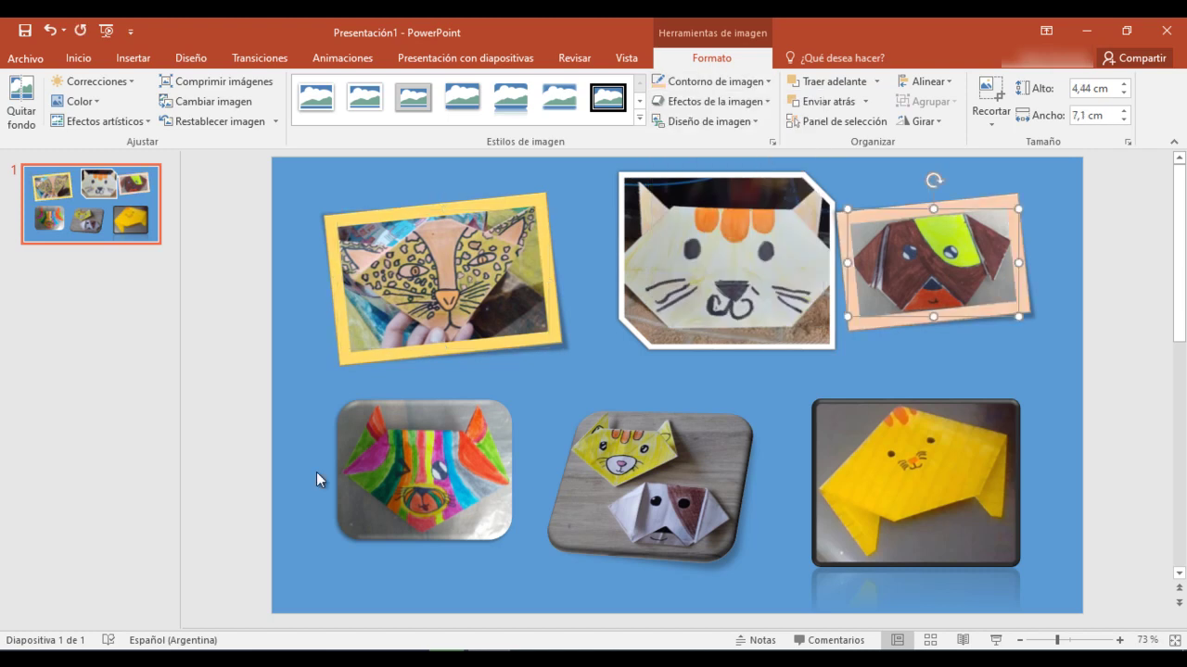
left_click(749, 375)
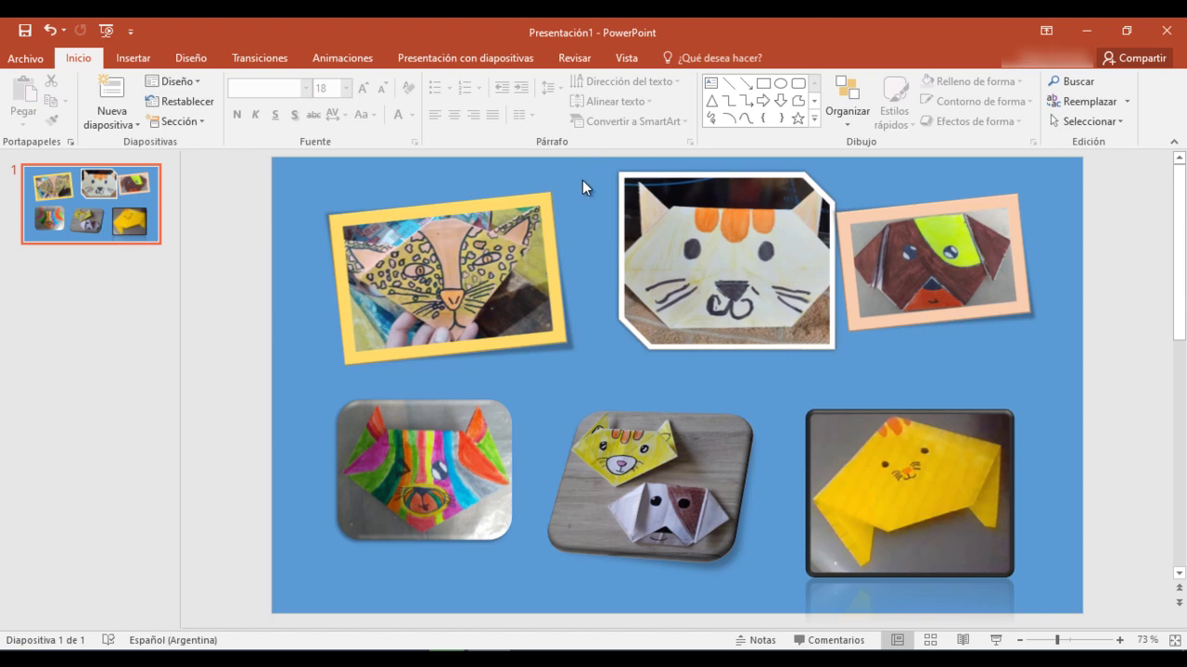
Step: Draw a text box between the photo rows and type ORIGAMI
left_click(124, 63)
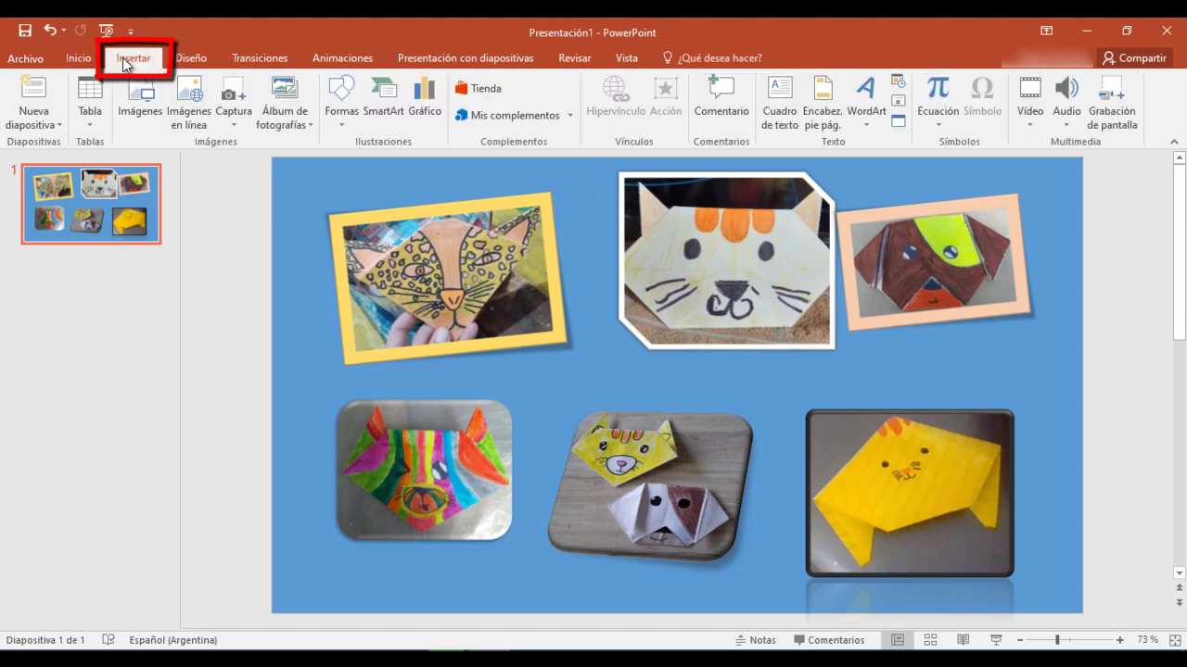
left_click(784, 117)
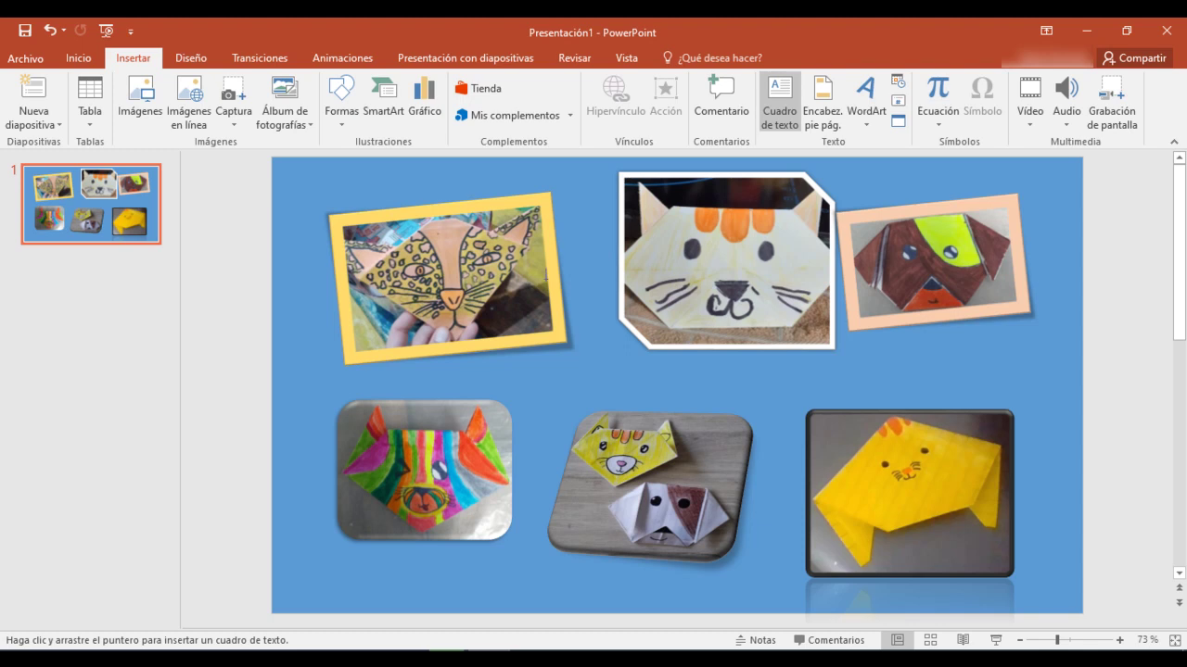
left_click_drag(571, 358, 809, 400)
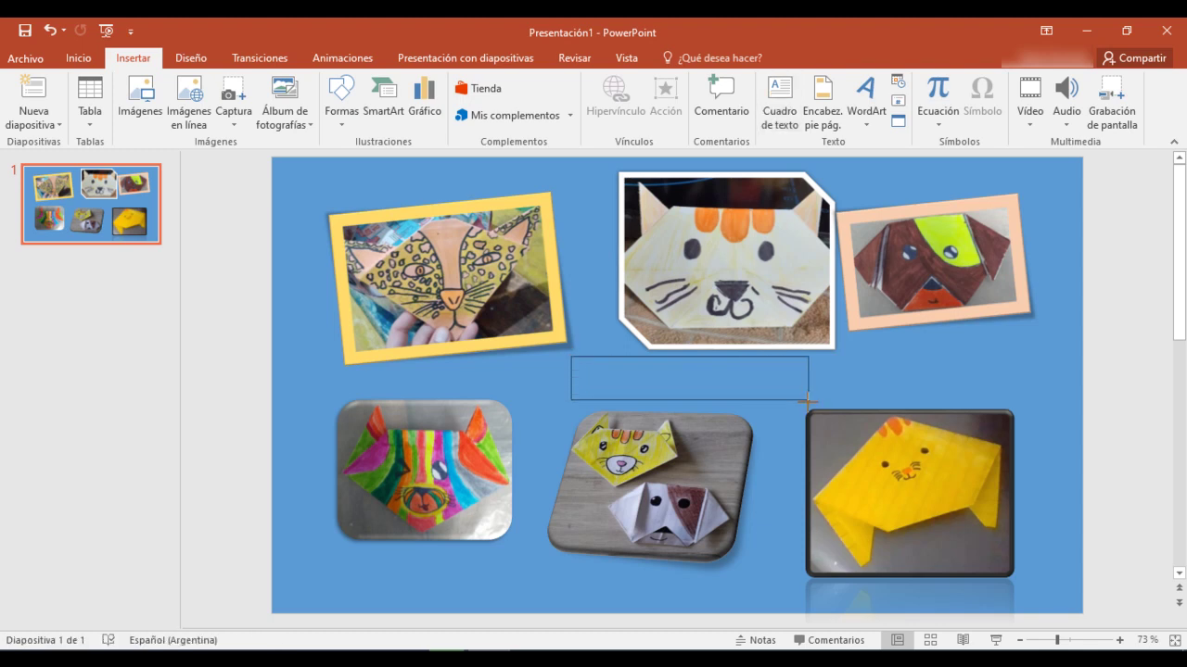
type("ORIGAMI")
Step: Make ORIGAMI red, larger and bold, and shift the tiger and cat-and-dog photos left
left_click_drag(642, 370, 642, 371)
left_click(398, 117)
left_click(1103, 375)
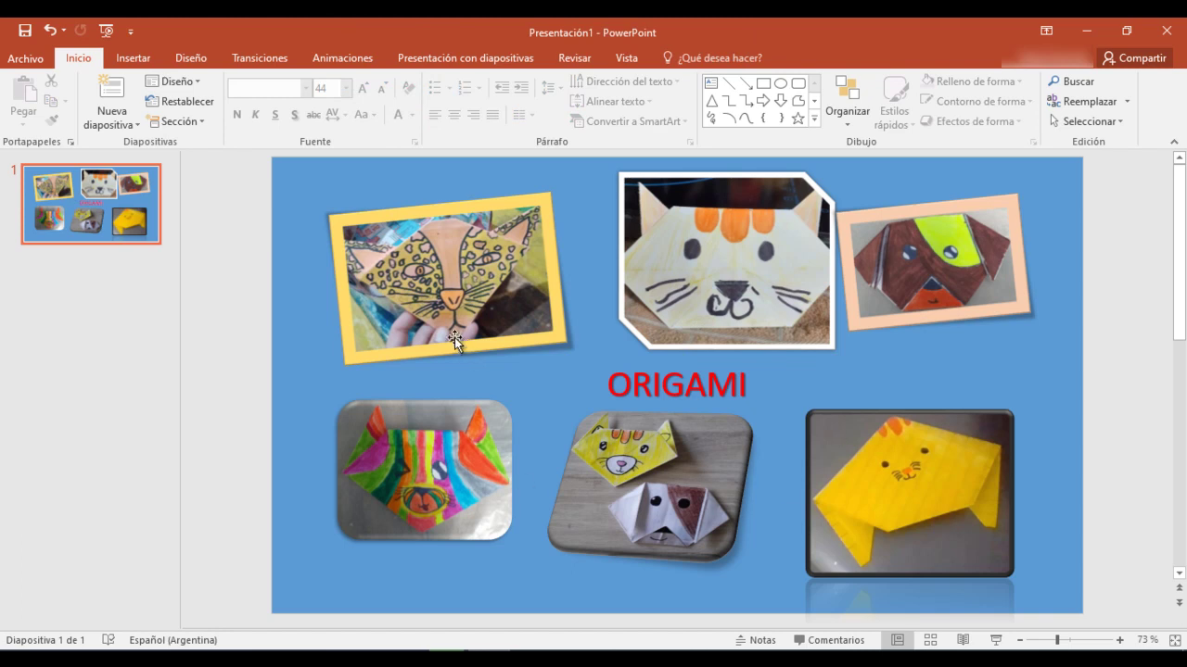
left_click_drag(435, 417, 419, 442)
left_click_drag(708, 490, 632, 508)
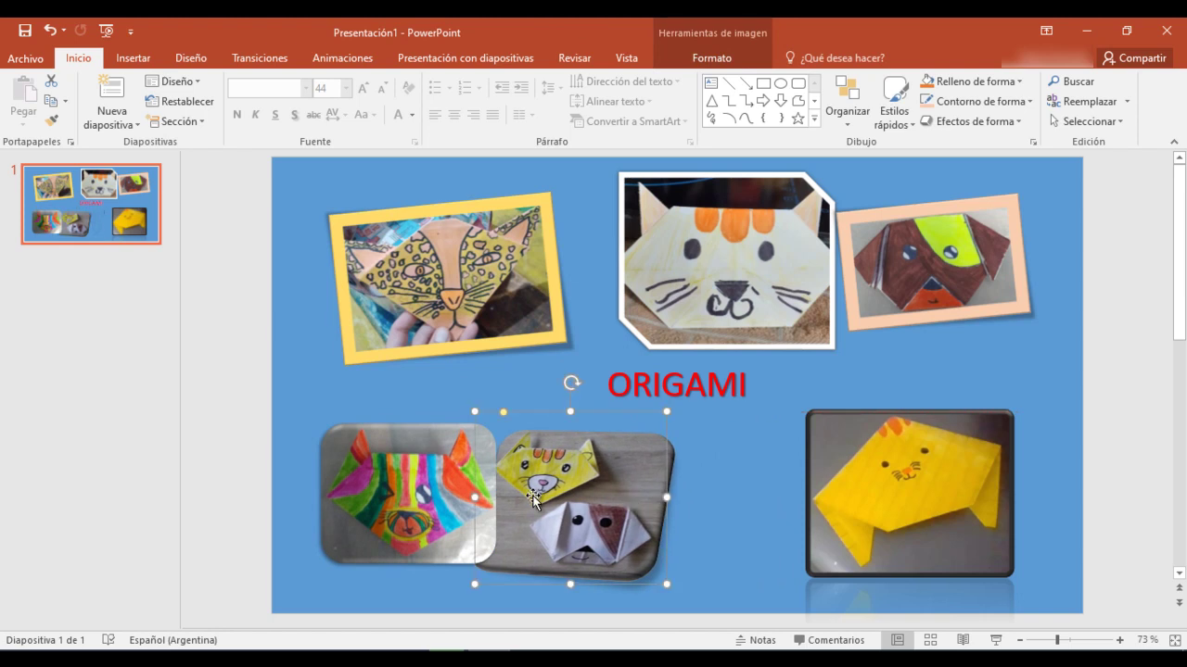
Step: Bring the cat-and-dog photo in front of the tiger, and reposition the chick and dog photos
right_click(539, 492)
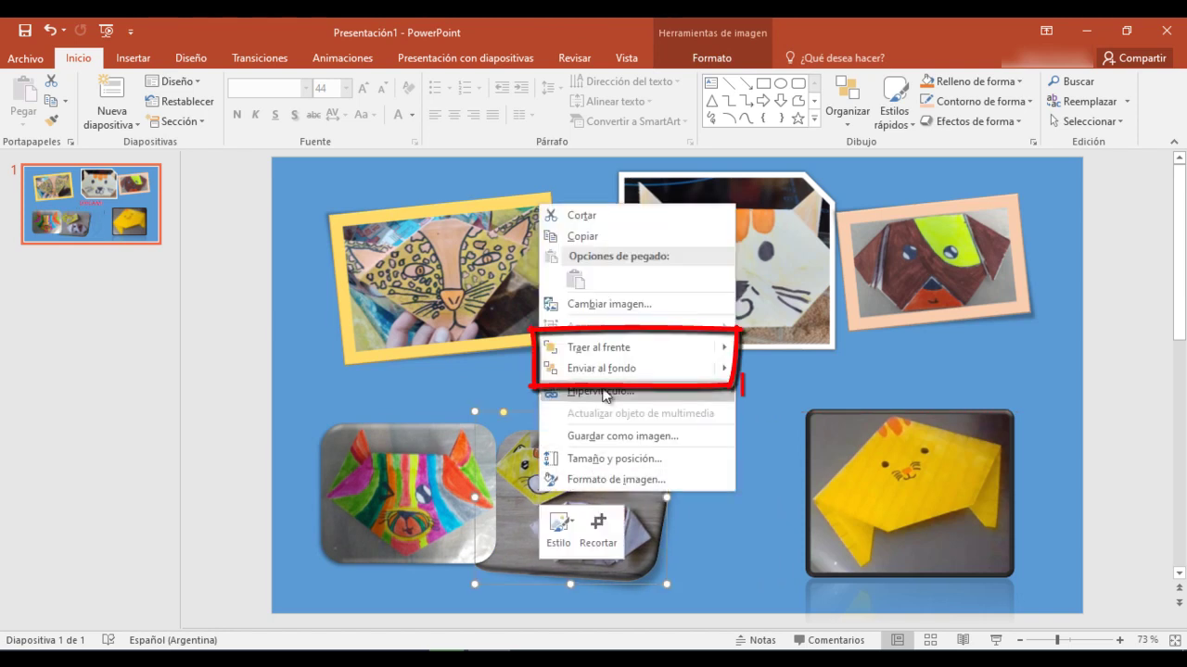
left_click(610, 351)
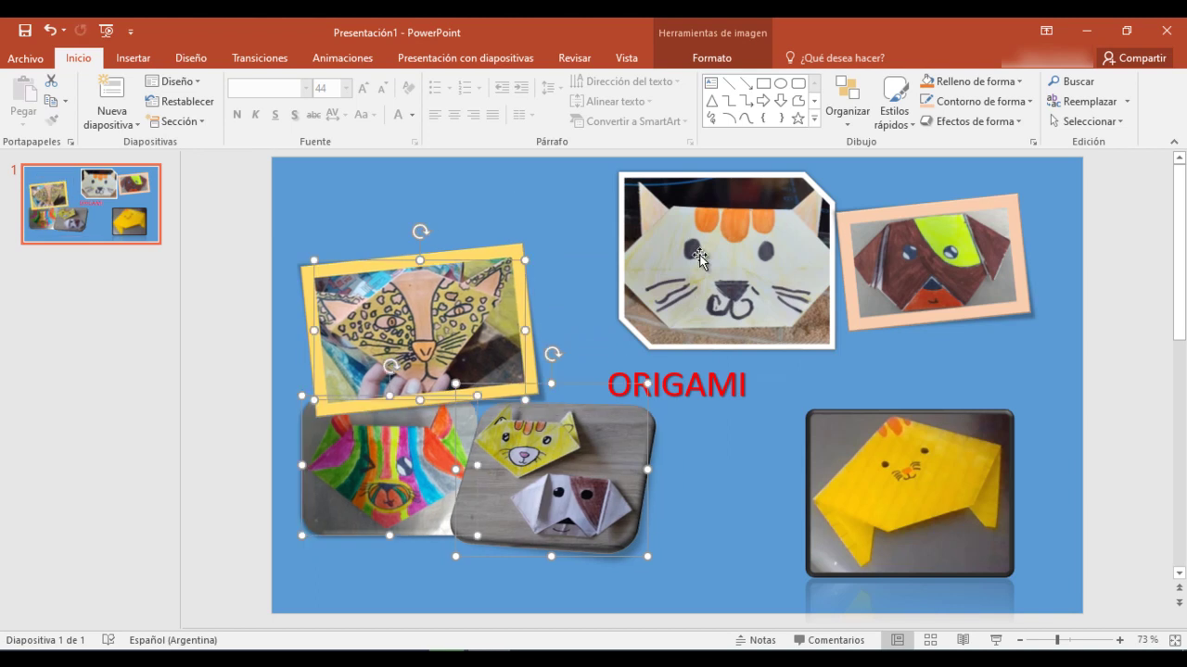
left_click(925, 477)
left_click_drag(925, 478, 965, 490)
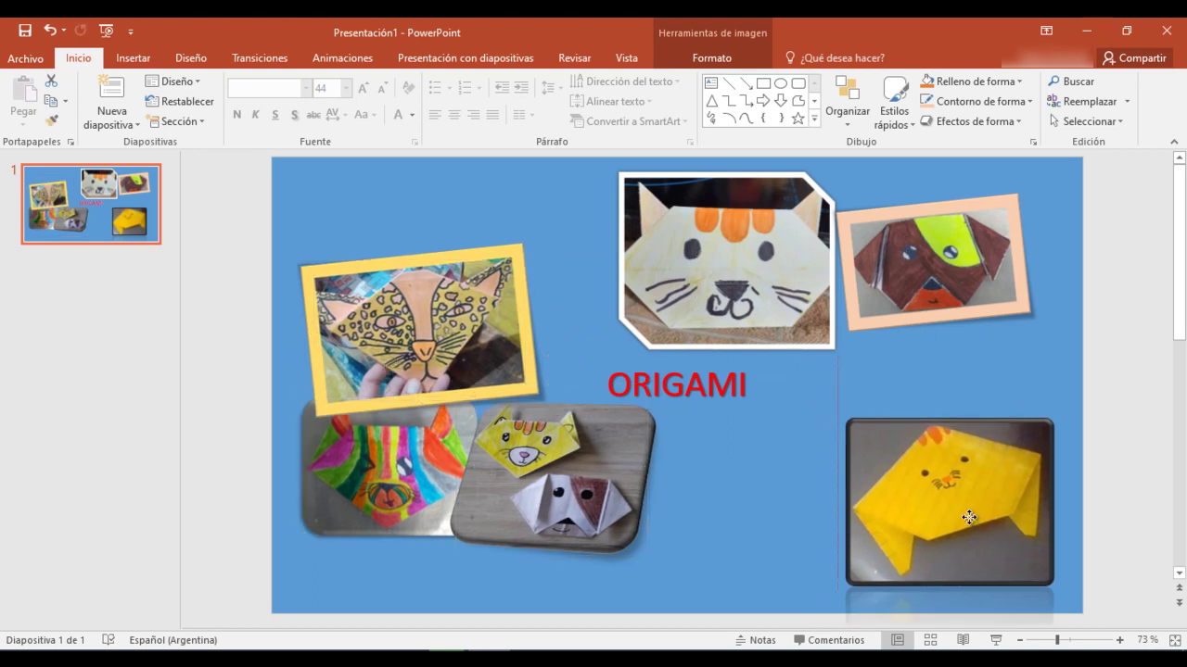
mouse_move(960, 313)
left_mouse_down()
mouse_move(975, 316)
mouse_move(983, 375)
left_mouse_up()
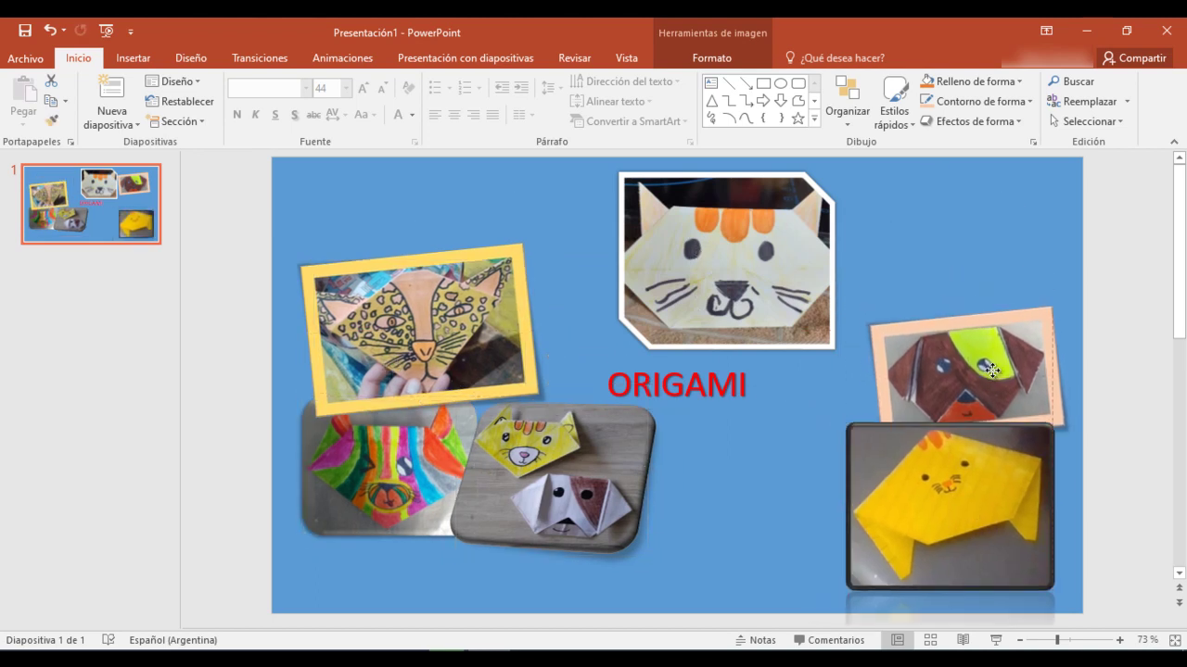
Step: Send the chick photo behind the dog photo
left_click(944, 476)
right_click(944, 476)
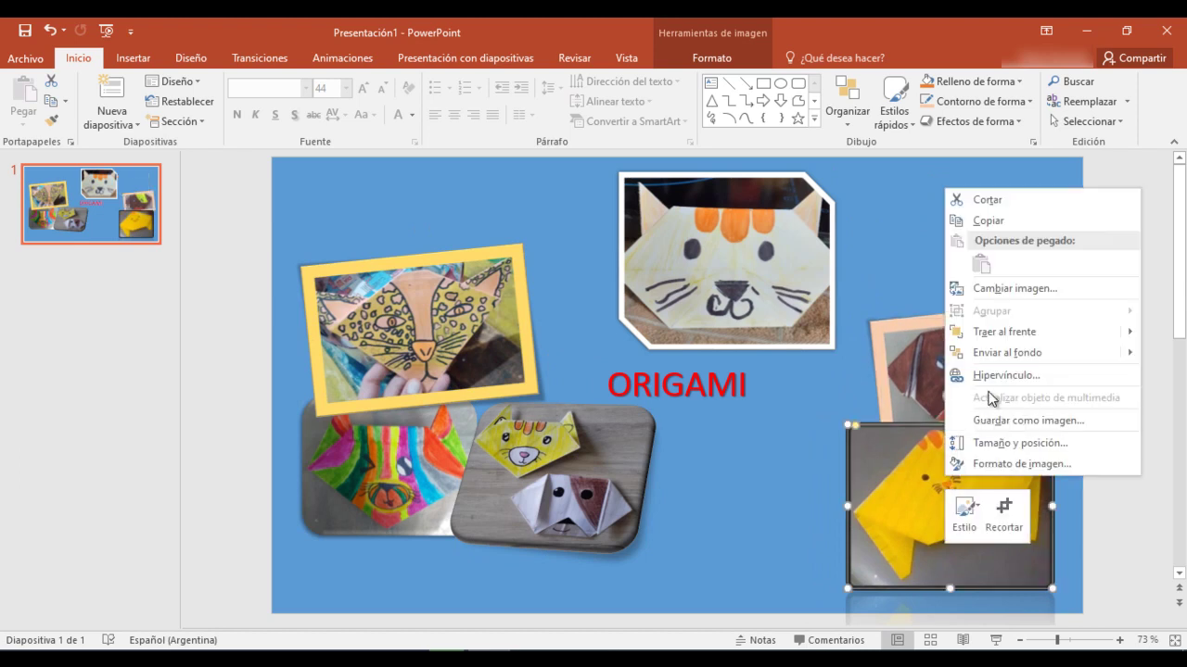
left_click(991, 354)
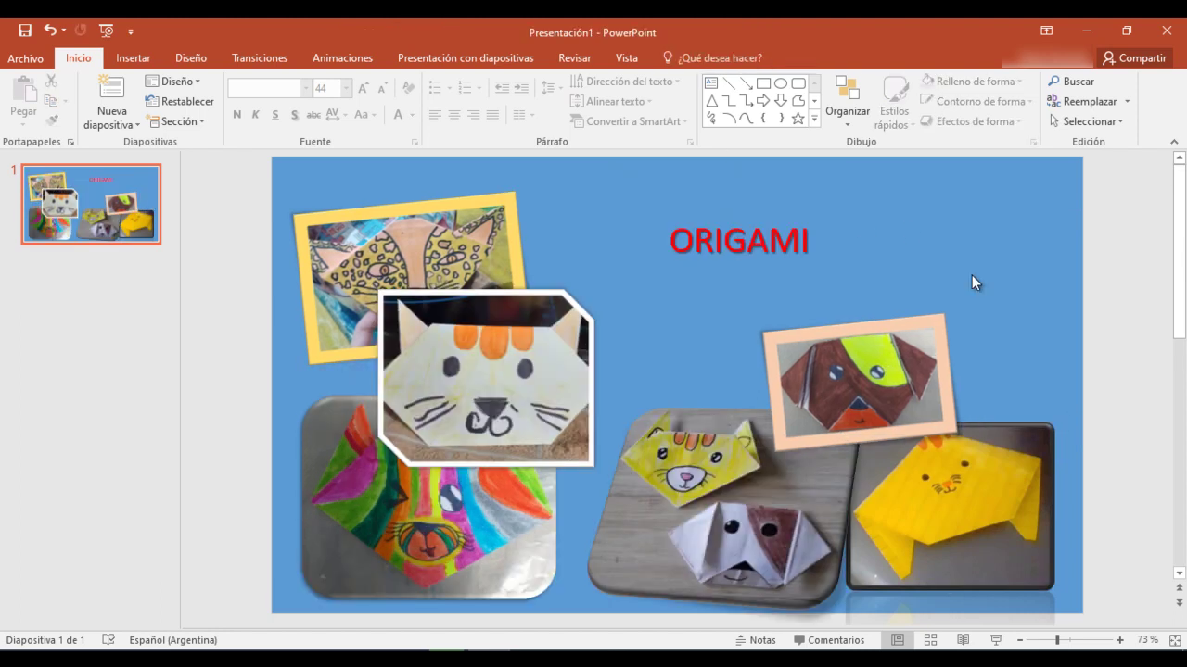
Step: Choose JPEG as the export file type under Archivo > Exportar
left_click(28, 61)
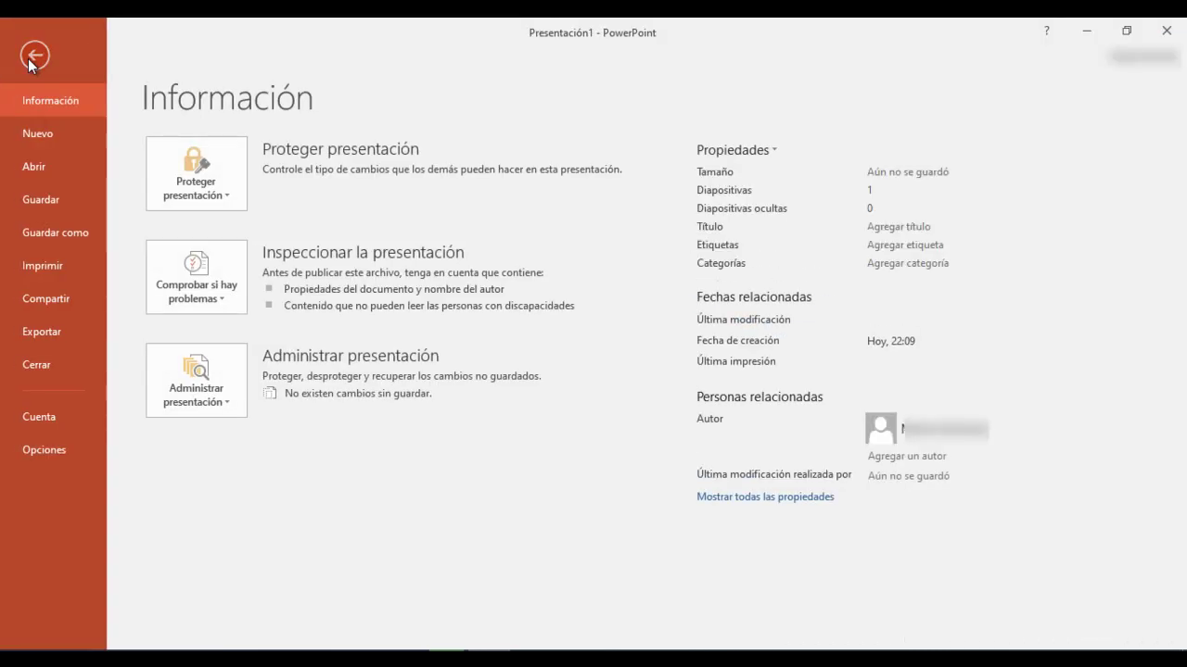
left_click(58, 325)
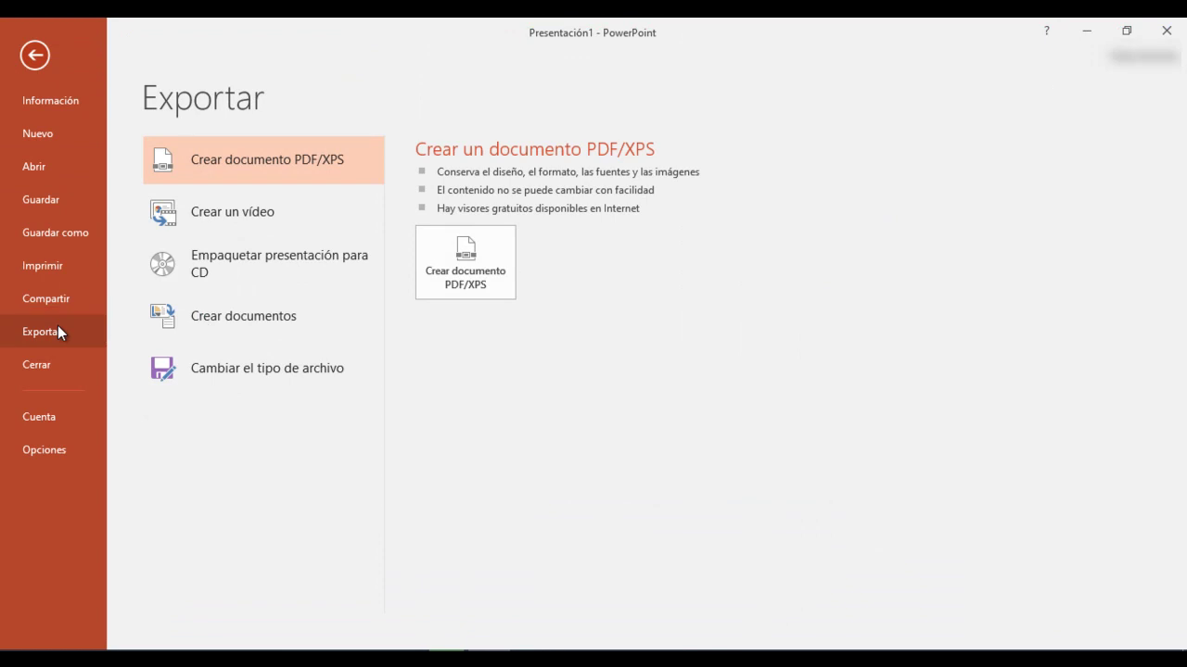
left_click(282, 367)
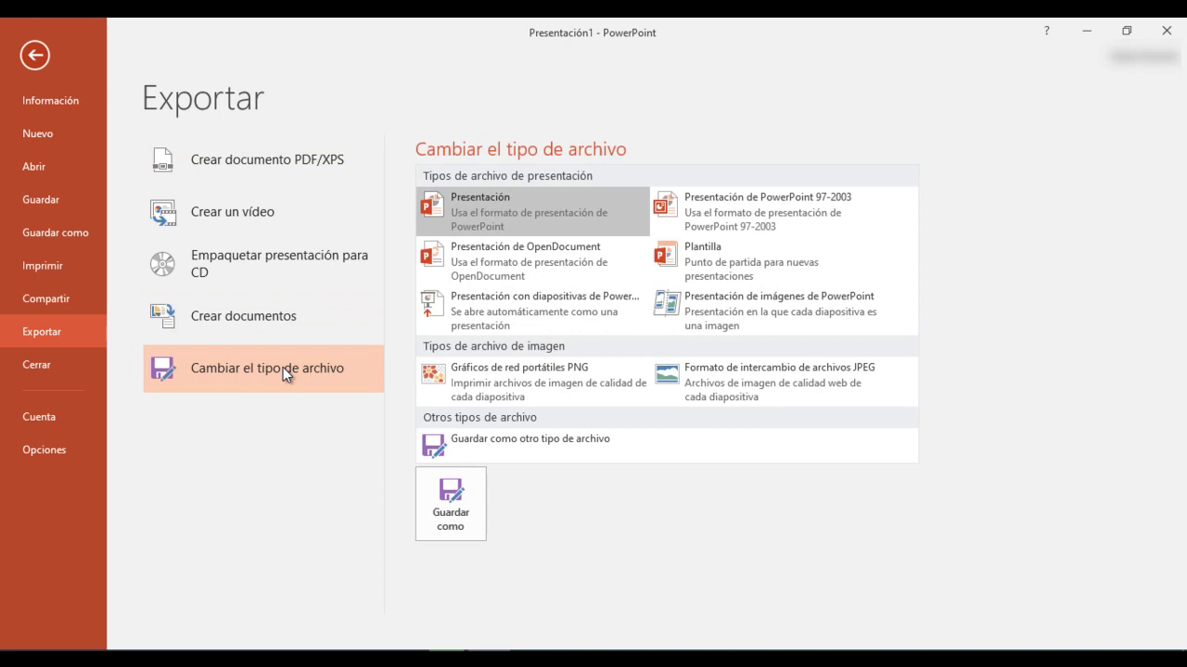
left_click(810, 378)
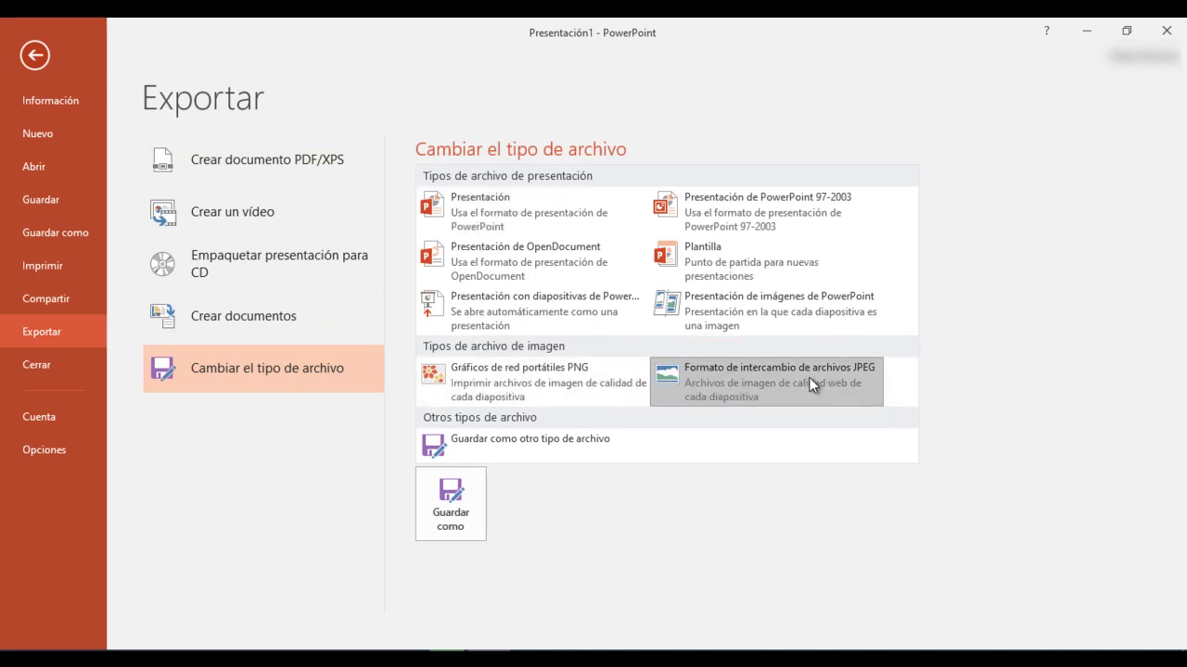
double_click(809, 377)
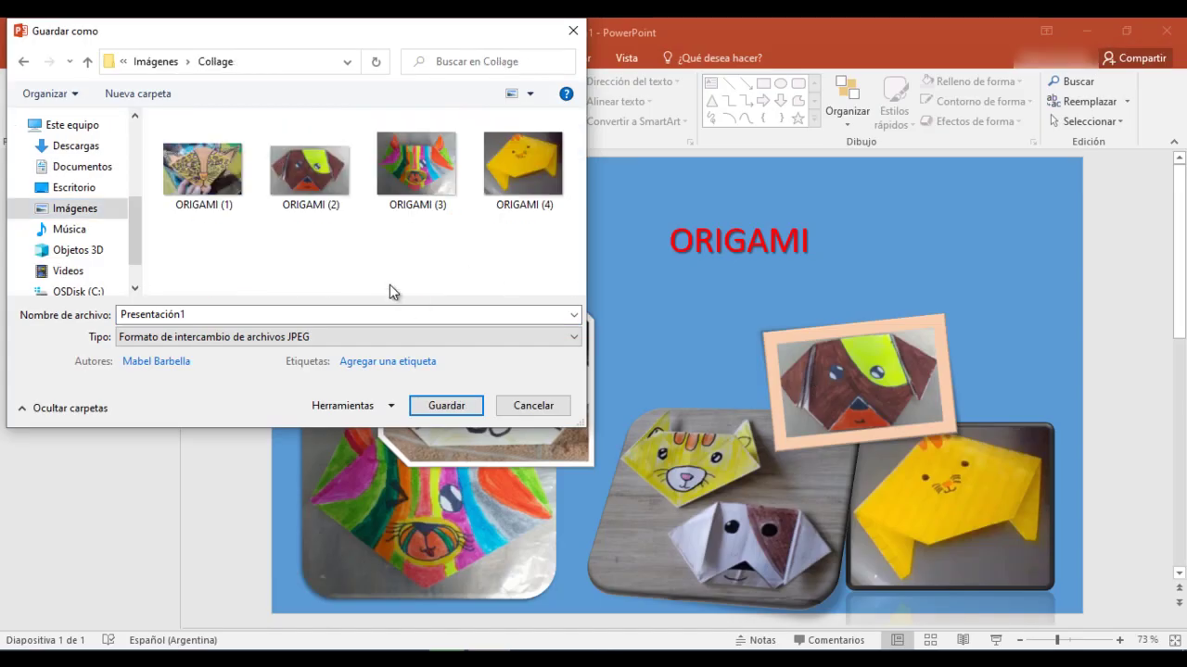
Step: Export the slide as COLLAGE.jpg into the Collage folder and open it in Photos to review
type("COLLAGE")
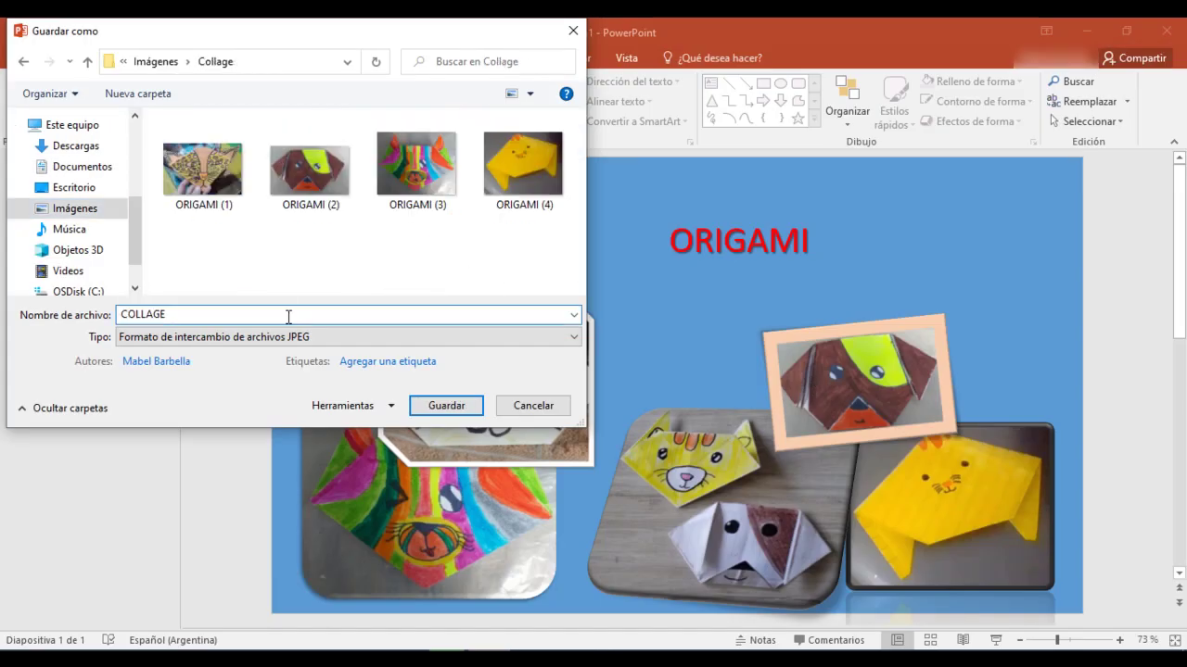
left_click(445, 407)
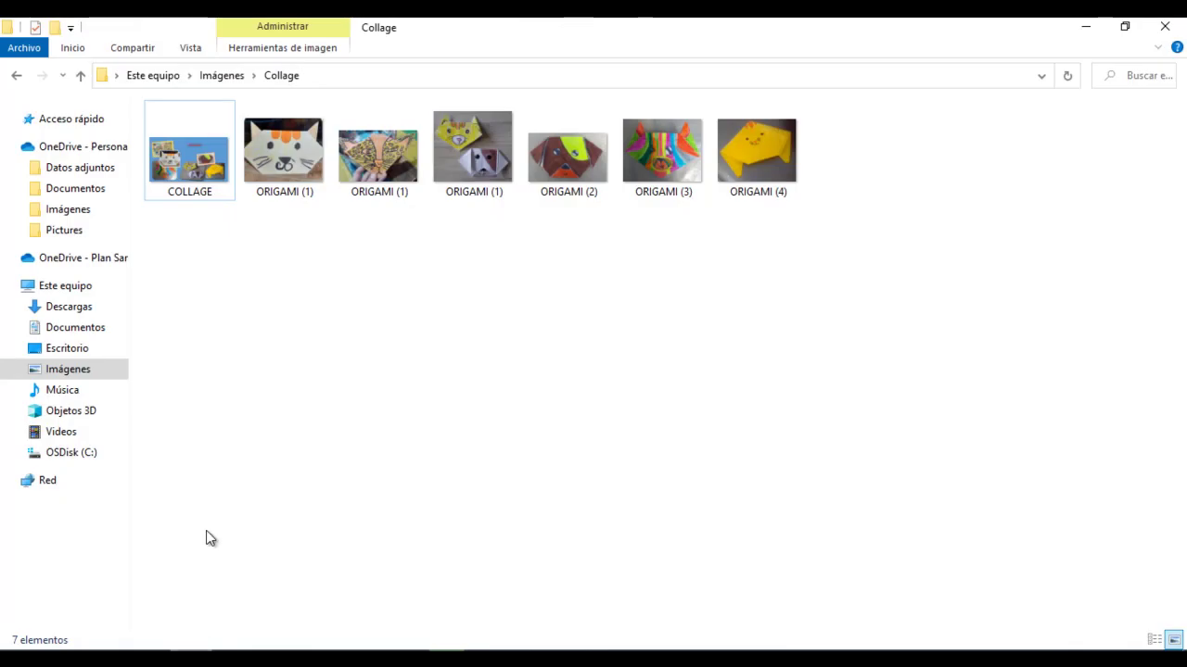
left_click(183, 161)
double_click(182, 161)
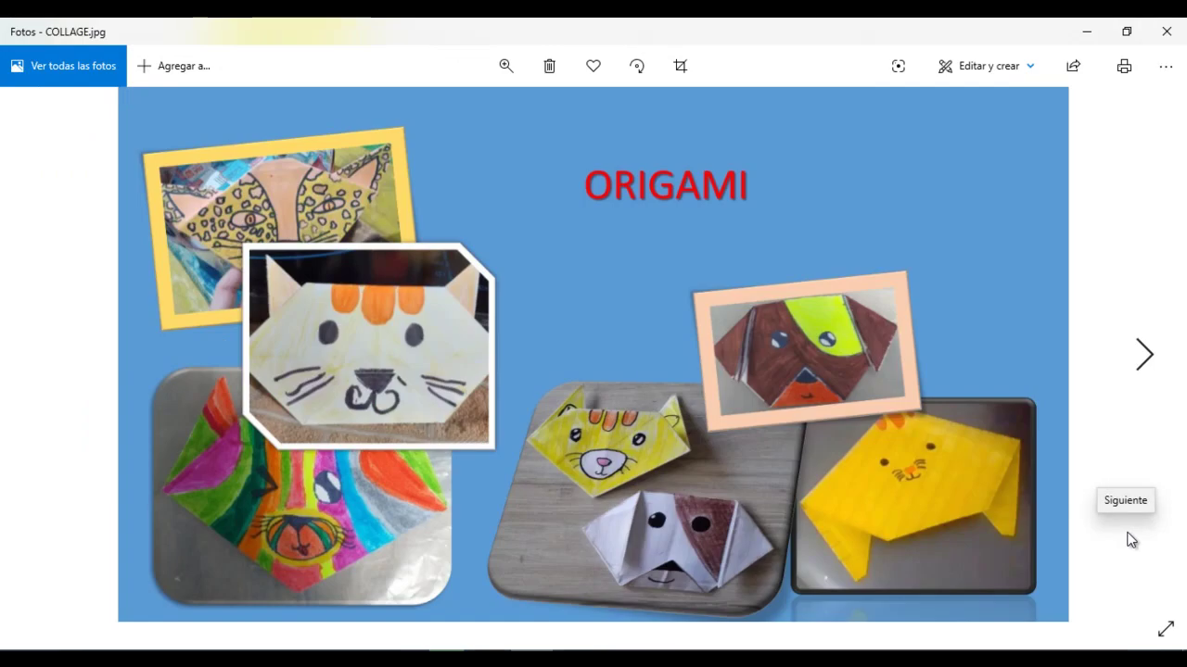